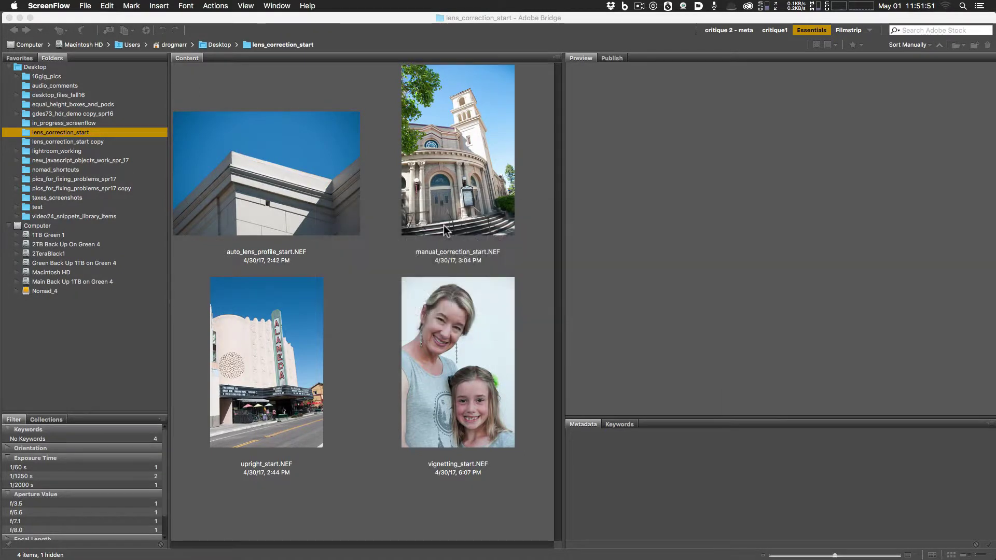
Open auto_lens_profile_start.NEF from Bridge in Camera Raw, reposition the window and show the Lens Corrections settings
{"action": "double_click", "coordinate": [271, 217]}
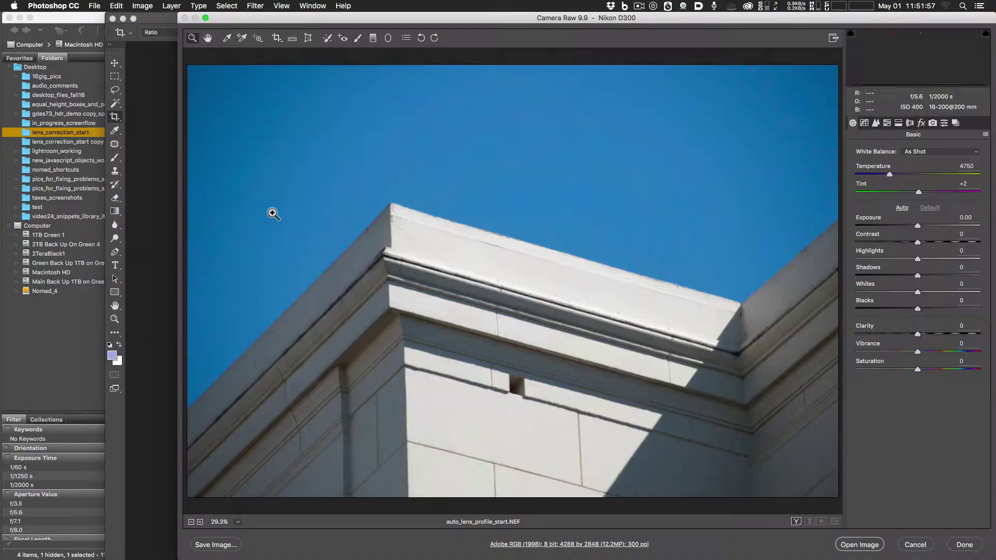
{"action": "double_click", "coordinate": [456, 18]}
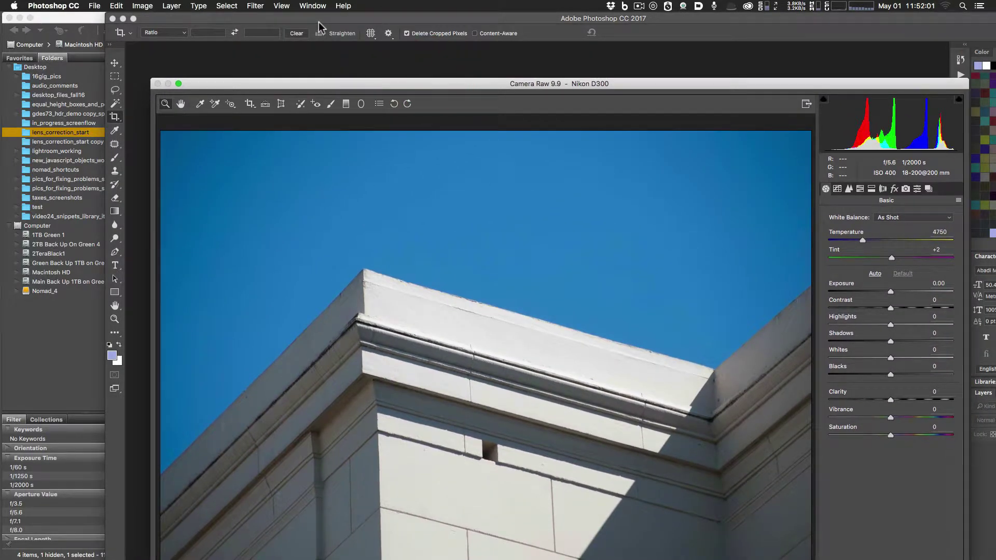
{"action": "left_click", "coordinate": [57, 18]}
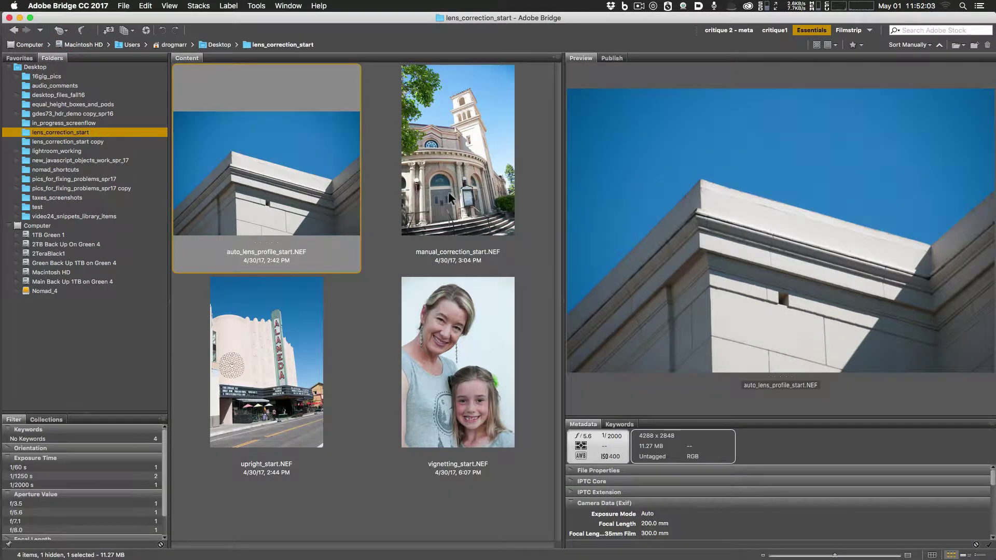
{"action": "key", "text": "ctrl+Up"}
{"action": "left_click", "coordinate": [608, 288]}
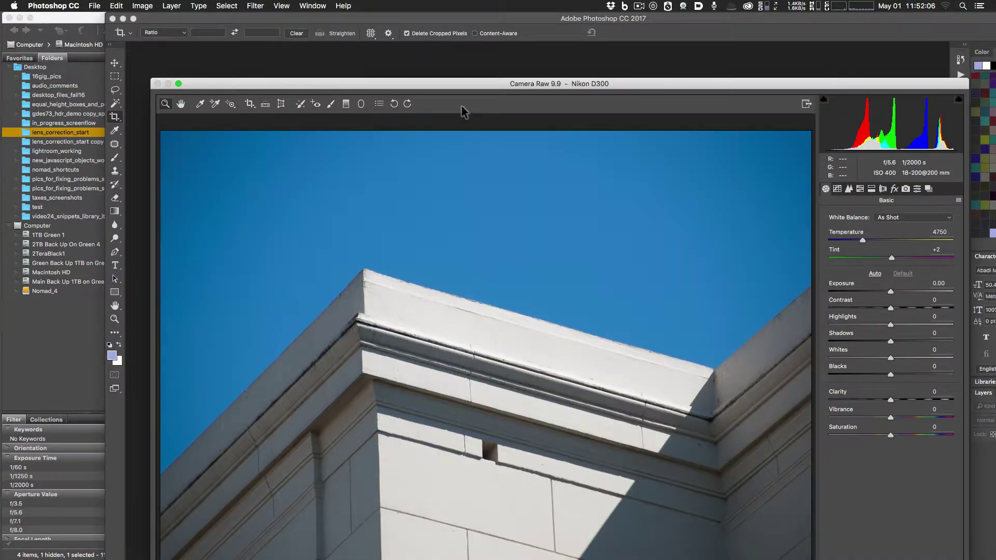
{"action": "left_click_drag", "start_coordinate": [437, 83], "coordinate": [356, 20]}
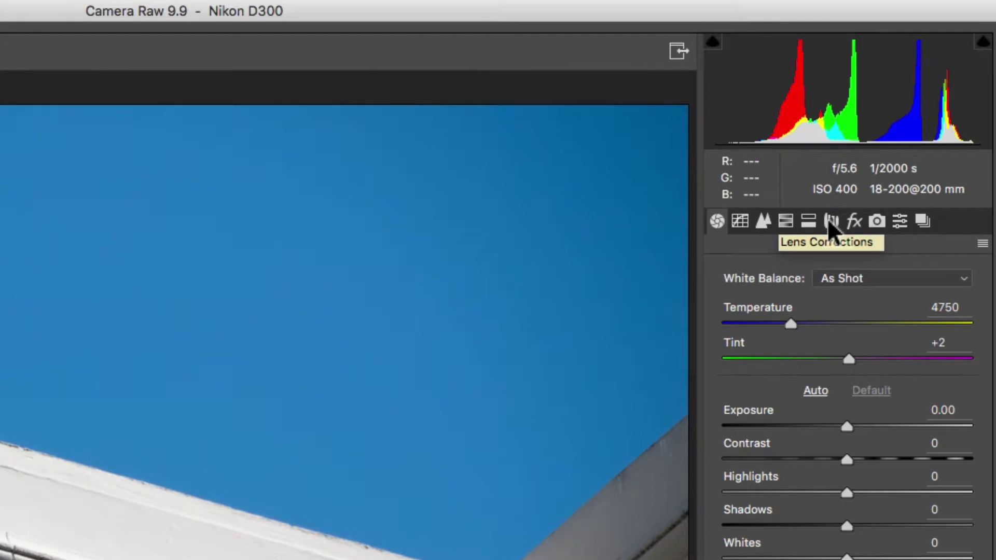
{"action": "left_click", "coordinate": [829, 222]}
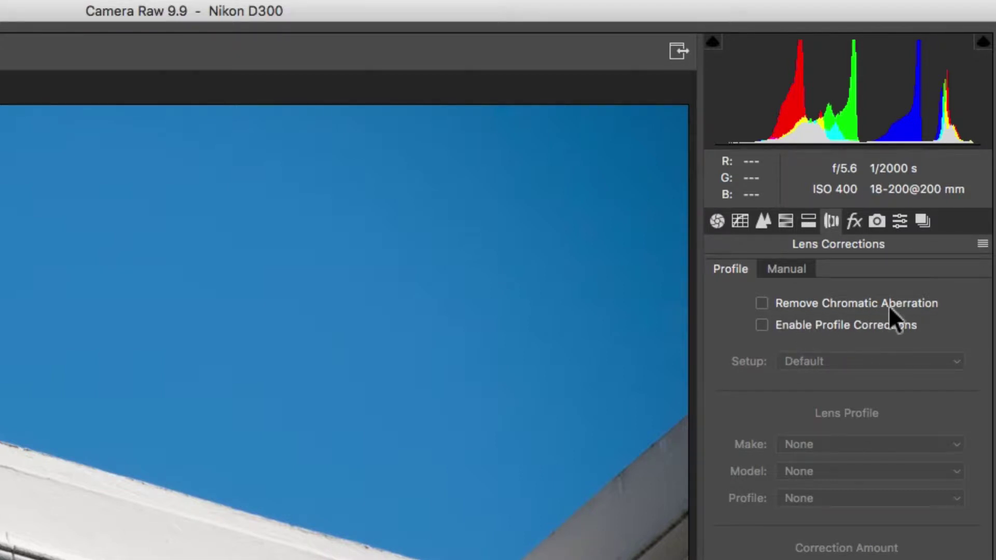
Enable profile corrections and toggle them off and on to compare the photo with and without them, leaving them enabled
{"action": "left_click", "coordinate": [761, 324]}
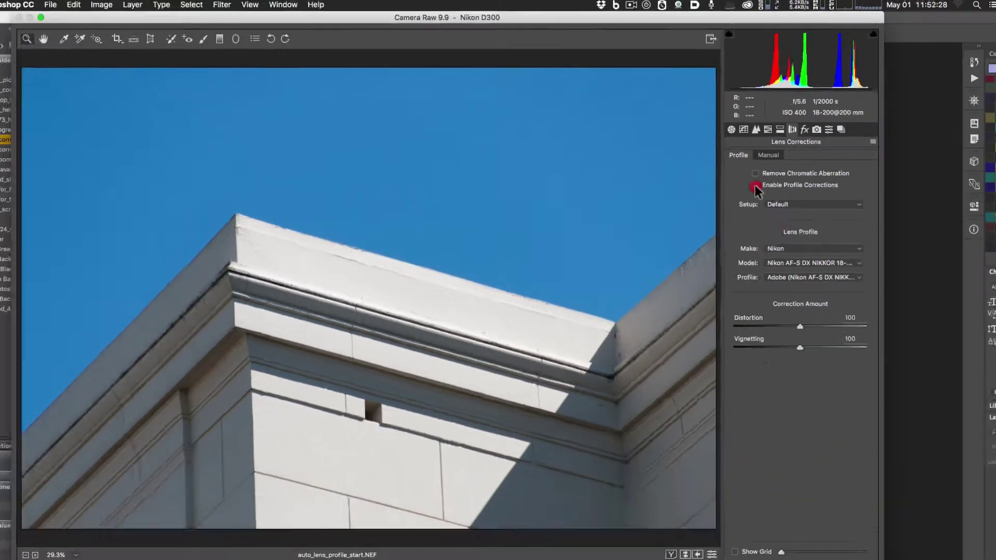
{"action": "left_click", "coordinate": [755, 186]}
{"action": "left_click", "coordinate": [755, 186]}
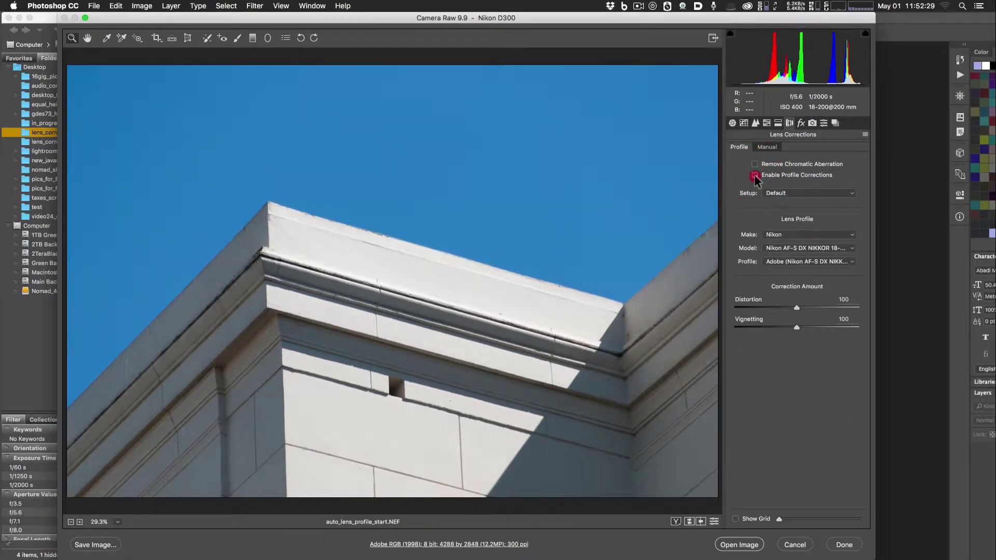
{"action": "left_click", "coordinate": [755, 186]}
{"action": "left_click", "coordinate": [755, 186]}
{"action": "left_click", "coordinate": [754, 175]}
{"action": "left_click", "coordinate": [754, 175]}
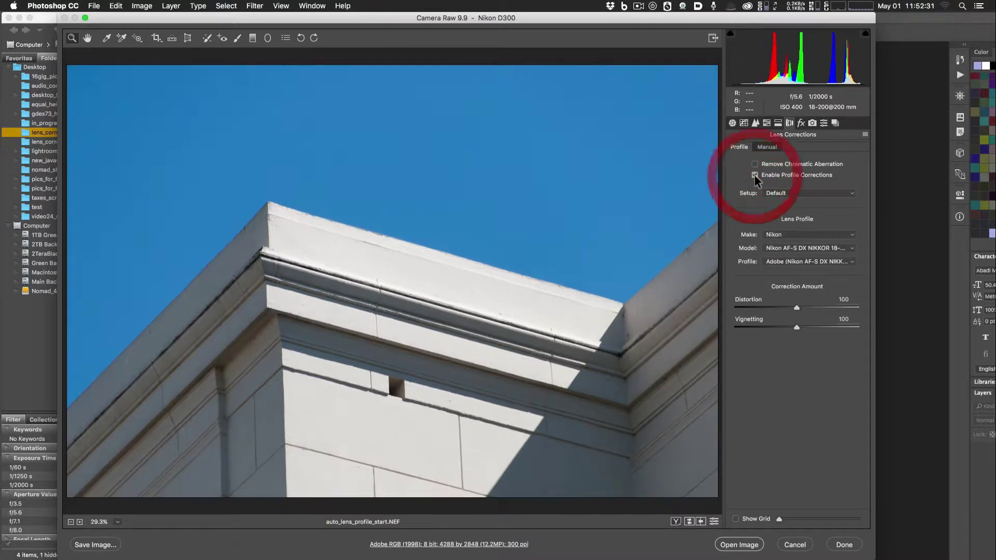
{"action": "left_click", "coordinate": [754, 176]}
{"action": "left_click", "coordinate": [754, 175]}
{"action": "left_click", "coordinate": [754, 175]}
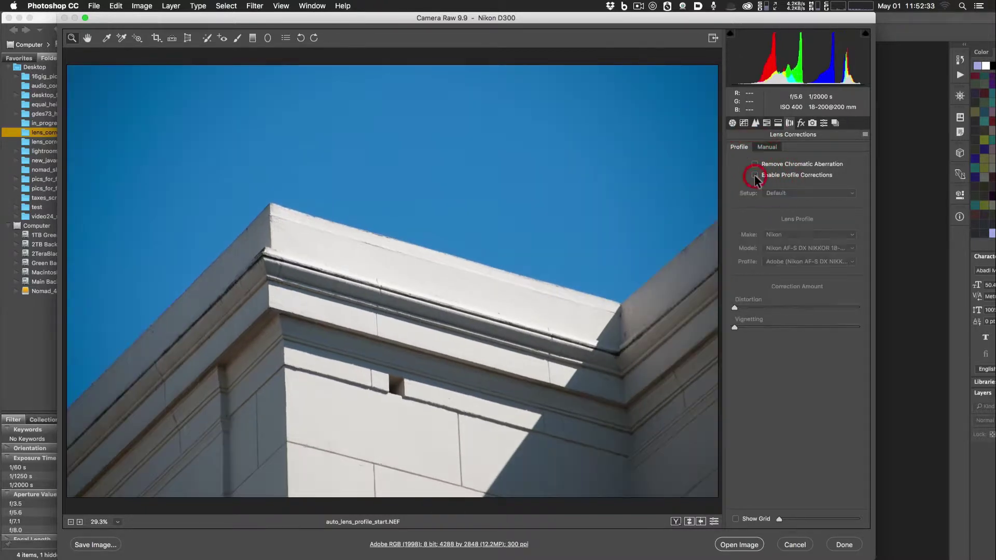
{"action": "left_click", "coordinate": [755, 175]}
{"action": "left_click", "coordinate": [754, 175]}
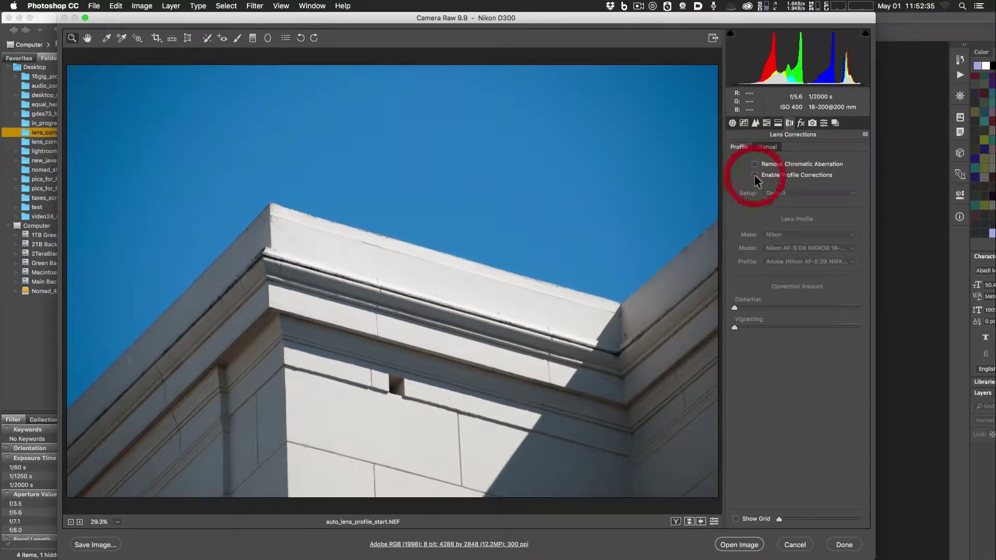
{"action": "left_click", "coordinate": [754, 175]}
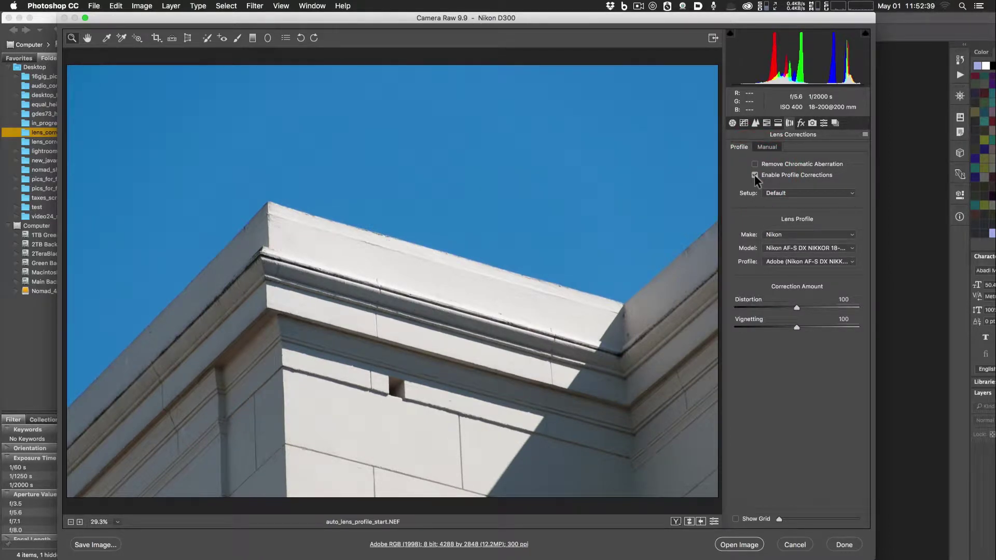
{"action": "left_click", "coordinate": [754, 175]}
{"action": "left_click", "coordinate": [754, 175]}
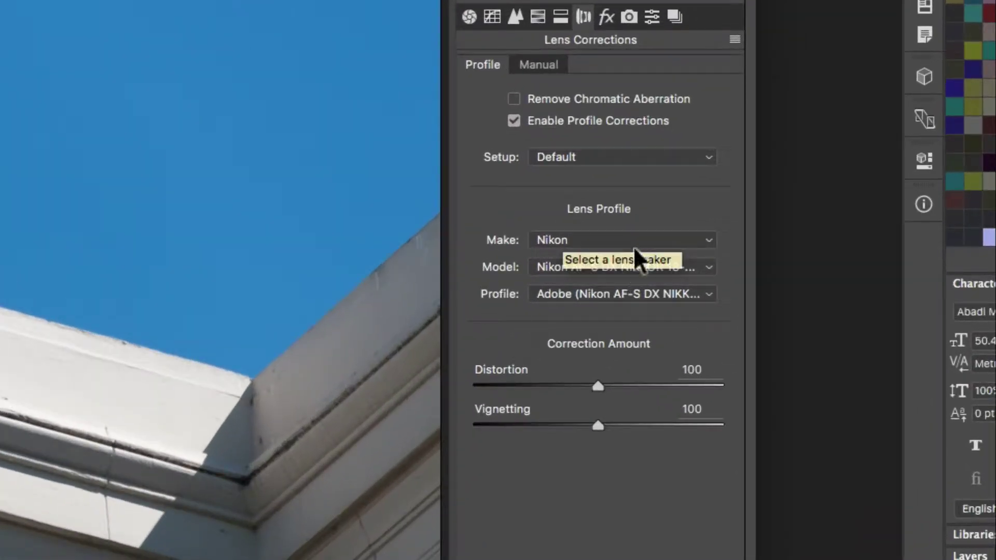
Examine the list of Nikon lens models in the lens profile and keep the selected lens
{"action": "left_click", "coordinate": [654, 267]}
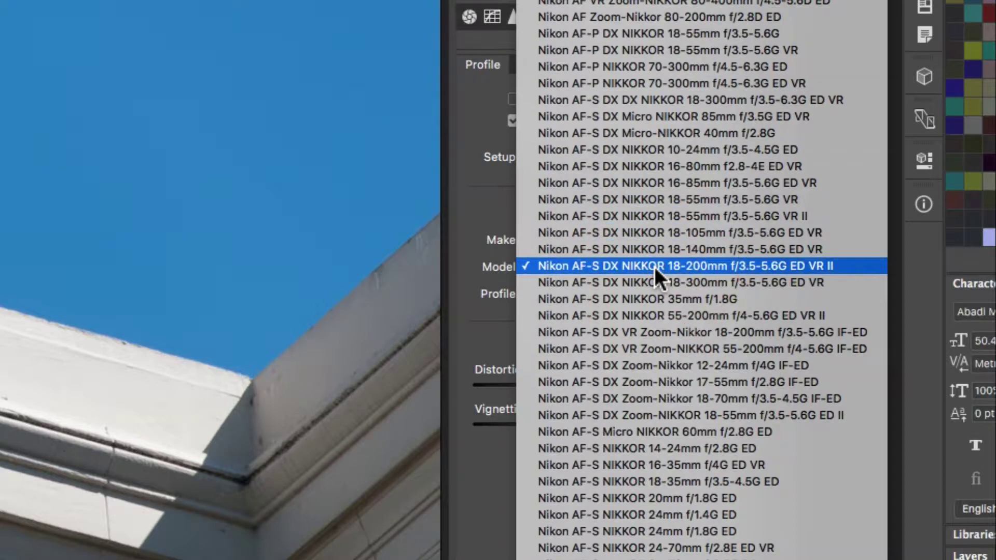
{"action": "left_click", "coordinate": [466, 267]}
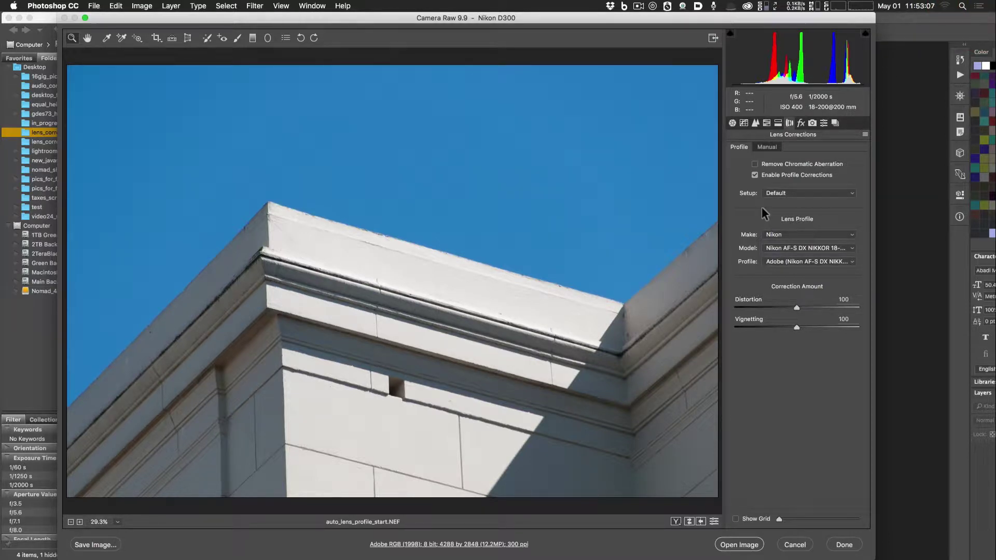
Remove chromatic aberration, comparing it on and off along the enlarged roof edge
{"action": "left_click_drag", "start_coordinate": [322, 216], "coordinate": [385, 270]}
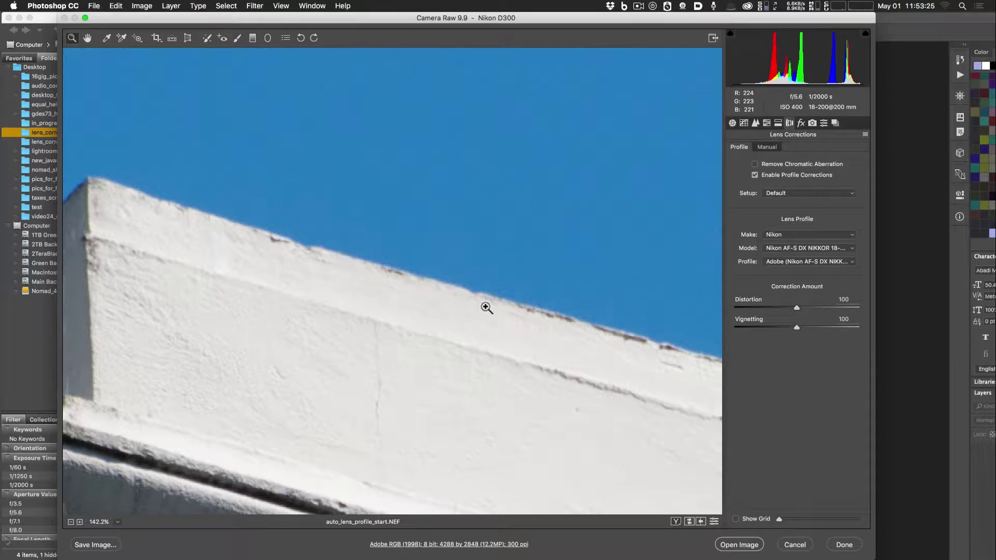
{"action": "left_click", "coordinate": [754, 163]}
{"action": "left_click", "coordinate": [754, 164]}
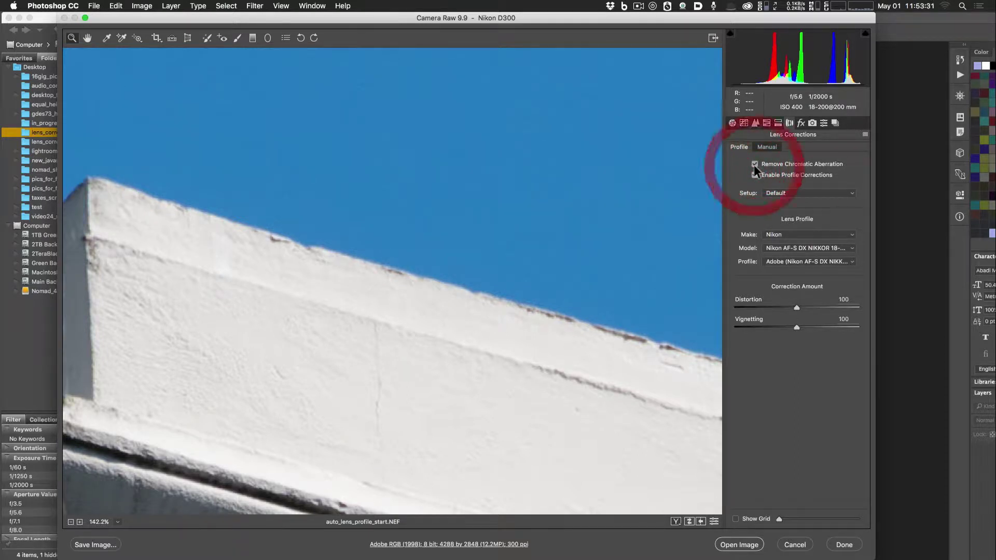
{"action": "left_click", "coordinate": [754, 164]}
{"action": "left_click", "coordinate": [434, 280]}
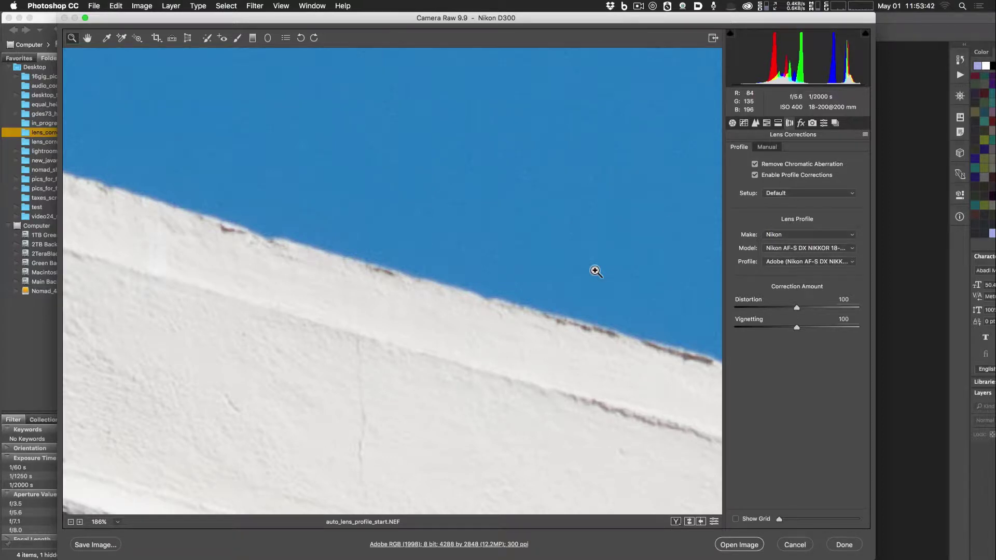
Try different distortion and vignetting correction amounts for the lens profile with the whole photo in view, and restore both to 100
{"action": "key", "text": "super+0"}
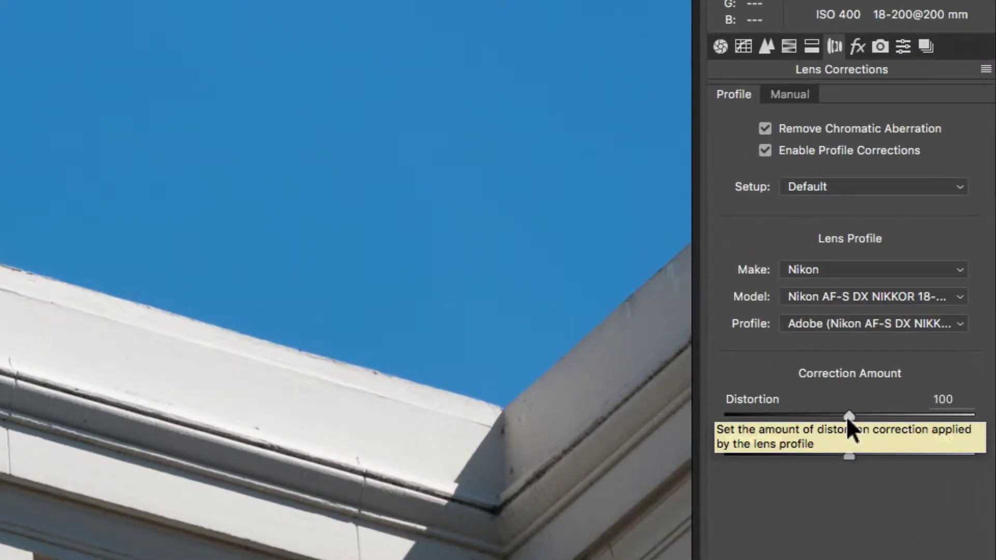
{"action": "mouse_move", "coordinate": [845, 416]}
{"action": "left_mouse_down"}
{"action": "mouse_move", "coordinate": [683, 418]}
{"action": "mouse_move", "coordinate": [891, 411]}
{"action": "mouse_move", "coordinate": [707, 416]}
{"action": "mouse_move", "coordinate": [864, 411]}
{"action": "left_mouse_up"}
{"action": "double_click", "coordinate": [864, 409]}
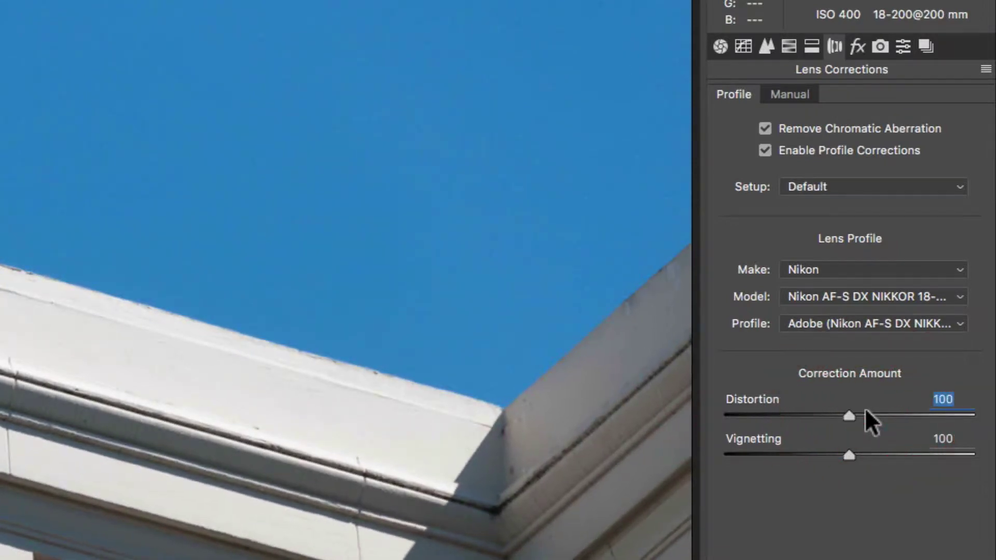
{"action": "left_click_drag", "start_coordinate": [849, 456], "coordinate": [811, 456]}
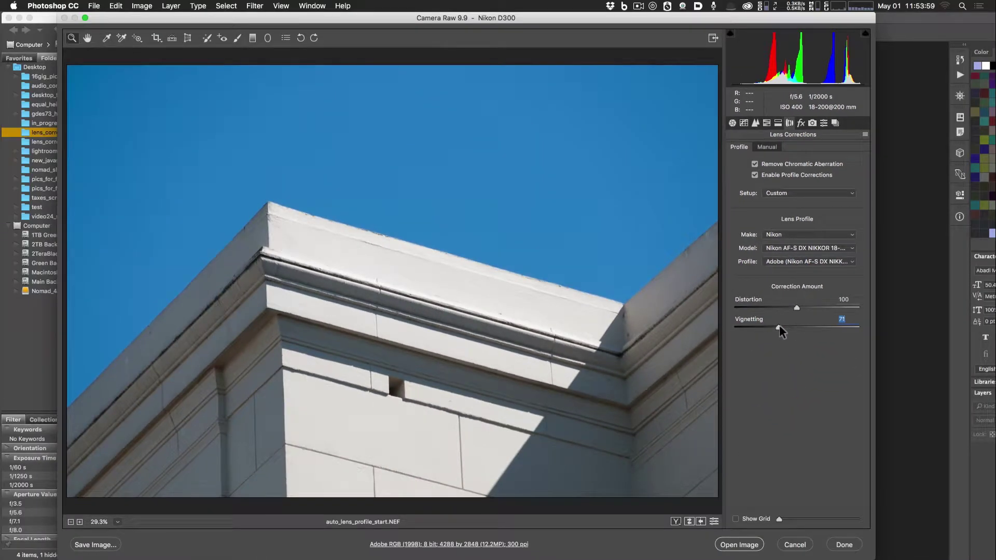
{"action": "double_click", "coordinate": [779, 325]}
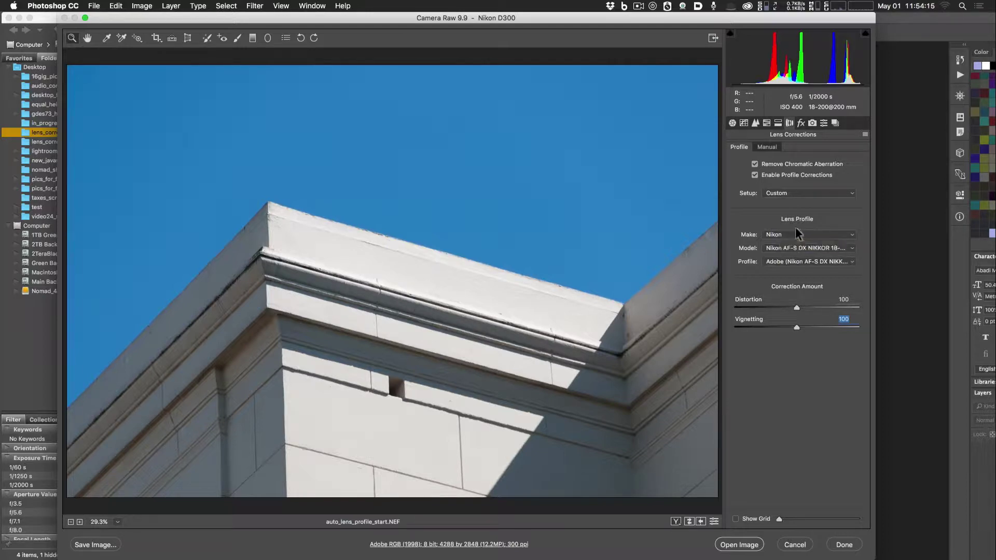
Turn off profile corrections and chromatic aberration removal, and reset all Camera Raw adjustments for the photo
{"action": "left_click", "coordinate": [754, 174]}
{"action": "left_click", "coordinate": [754, 164]}
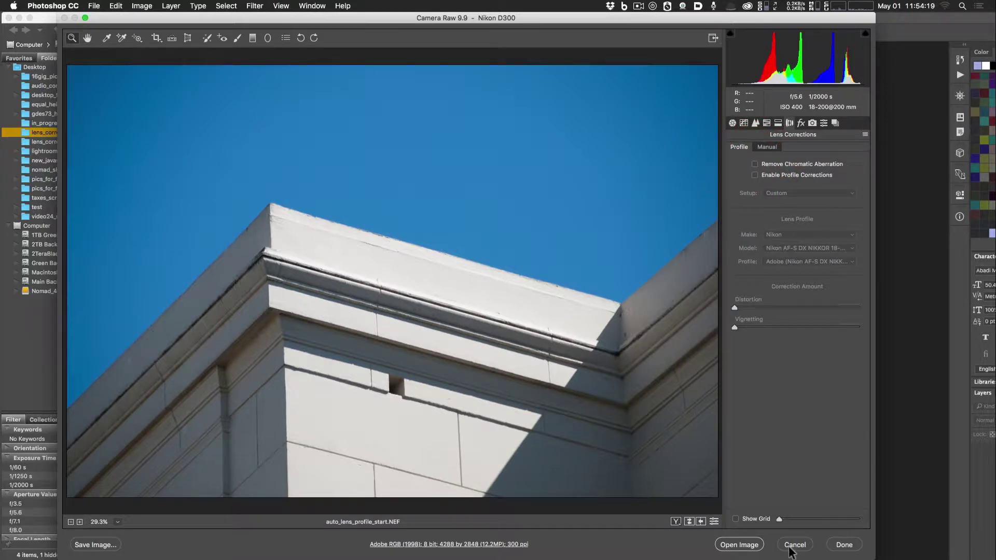
{"action": "key", "text": "alt"}
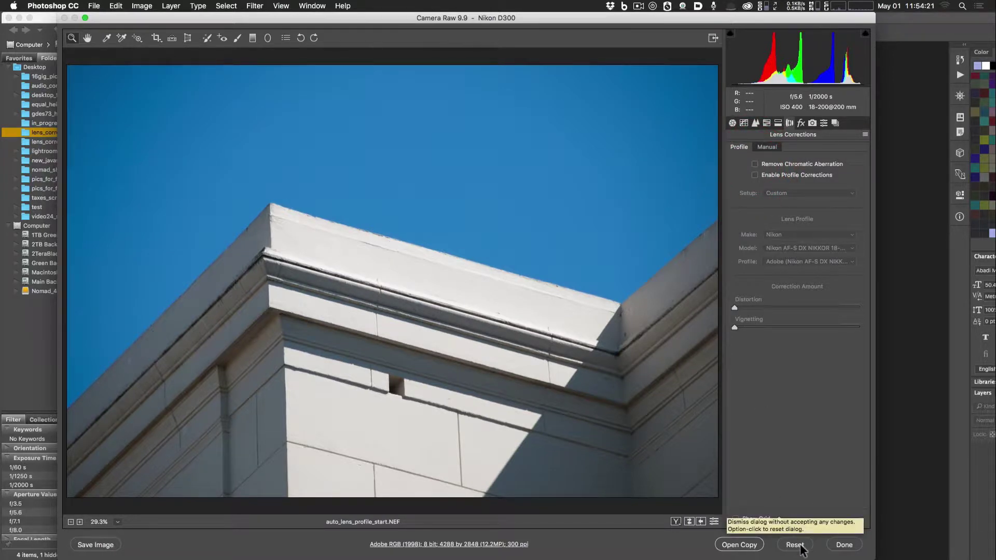
{"action": "left_click", "coordinate": [795, 545], "text": "alt"}
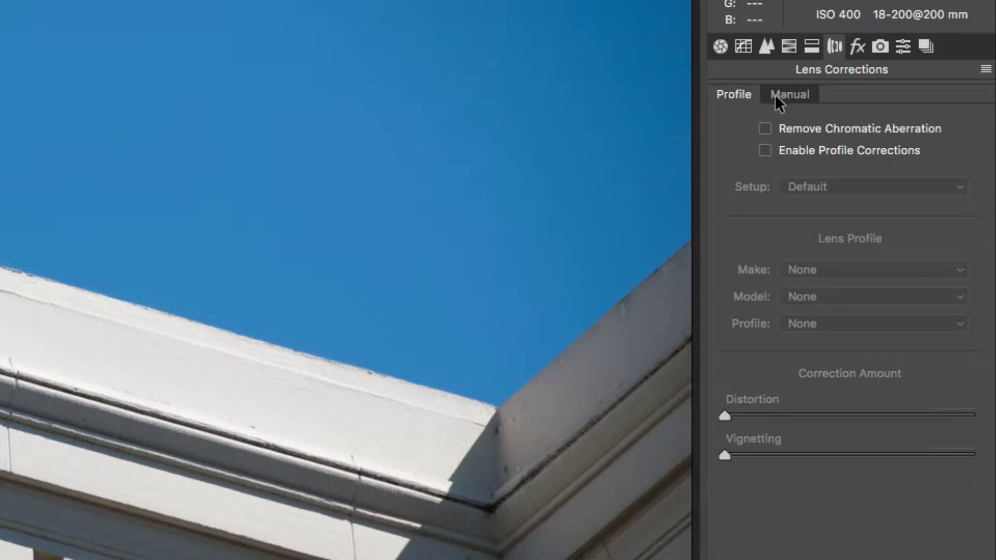
Try positive and negative manual distortion corrections on the photo and set the distortion amount to -5
{"action": "left_click", "coordinate": [763, 148]}
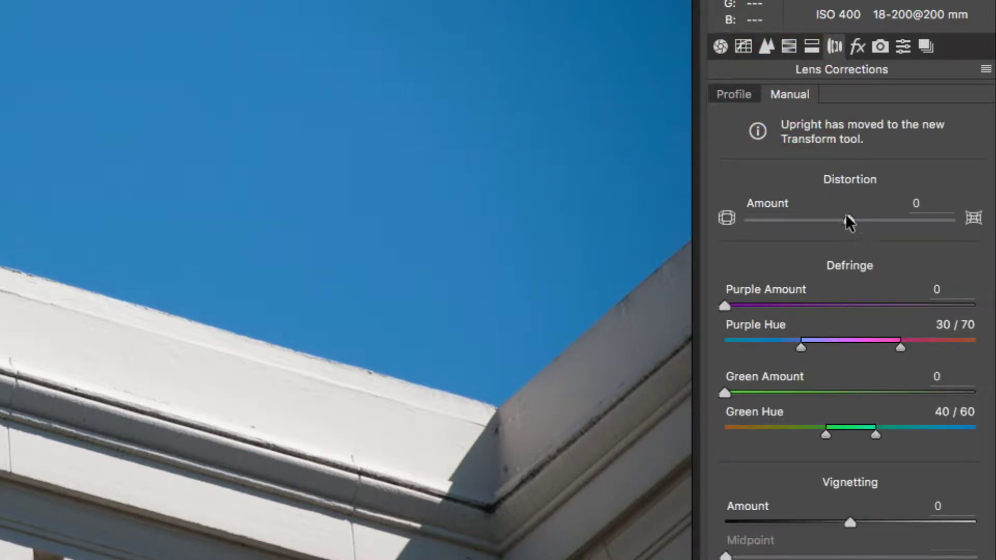
{"action": "mouse_move", "coordinate": [845, 222]}
{"action": "left_mouse_down"}
{"action": "mouse_move", "coordinate": [835, 224]}
{"action": "mouse_move", "coordinate": [858, 221]}
{"action": "left_mouse_up"}
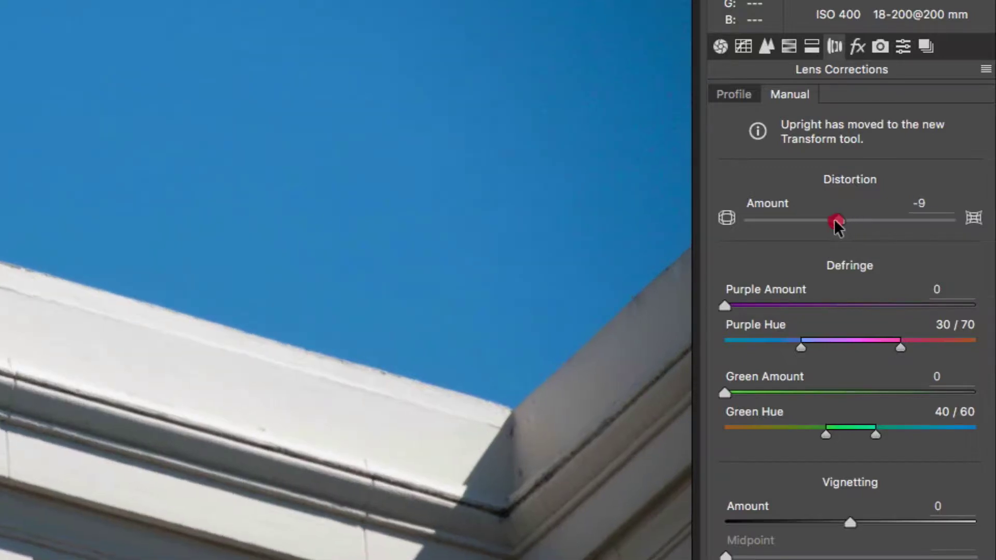
{"action": "mouse_move", "coordinate": [801, 212]}
{"action": "left_mouse_down"}
{"action": "mouse_move", "coordinate": [792, 212]}
{"action": "mouse_move", "coordinate": [802, 215]}
{"action": "left_mouse_up"}
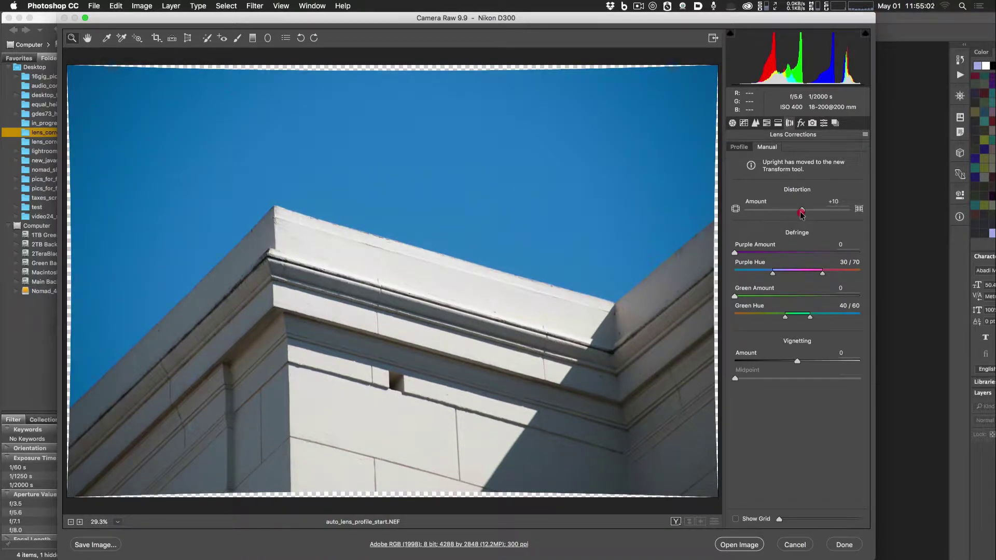
{"action": "mouse_move", "coordinate": [802, 214]}
{"action": "left_mouse_down"}
{"action": "mouse_move", "coordinate": [762, 218]}
{"action": "mouse_move", "coordinate": [834, 218]}
{"action": "mouse_move", "coordinate": [771, 217]}
{"action": "mouse_move", "coordinate": [802, 214]}
{"action": "mouse_move", "coordinate": [793, 215]}
{"action": "left_mouse_up"}
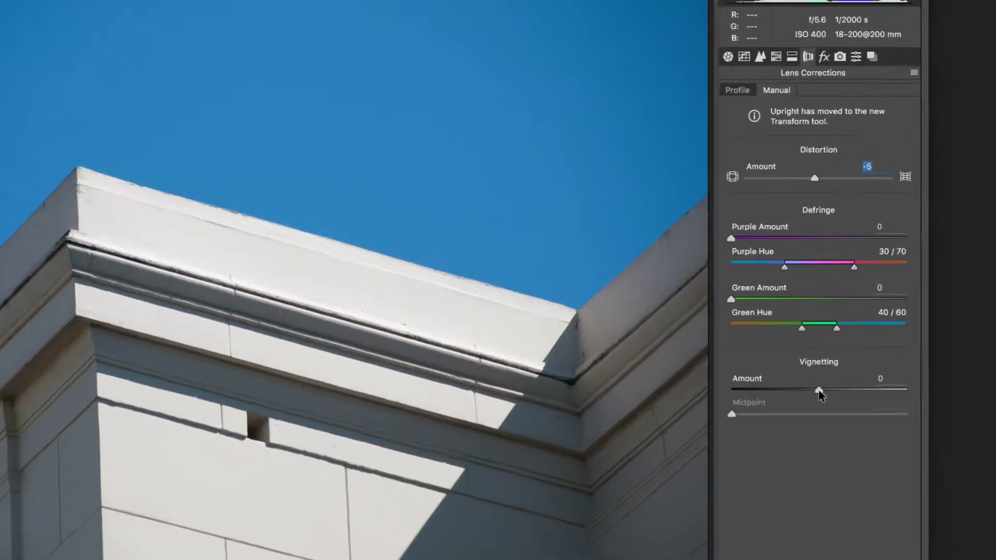
Try the extremes of manual vignetting, set its amount to +24, and adjust the manual distortion amount to -4
{"action": "left_click_drag", "start_coordinate": [818, 390], "coordinate": [741, 390]}
{"action": "left_click_drag", "start_coordinate": [740, 432], "coordinate": [978, 436]}
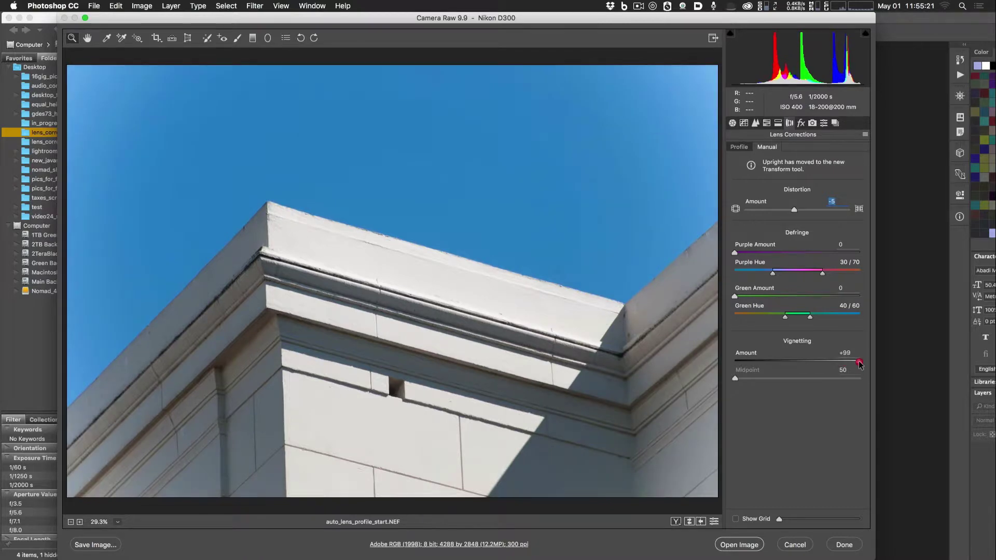
{"action": "left_click_drag", "start_coordinate": [859, 364], "coordinate": [792, 364]}
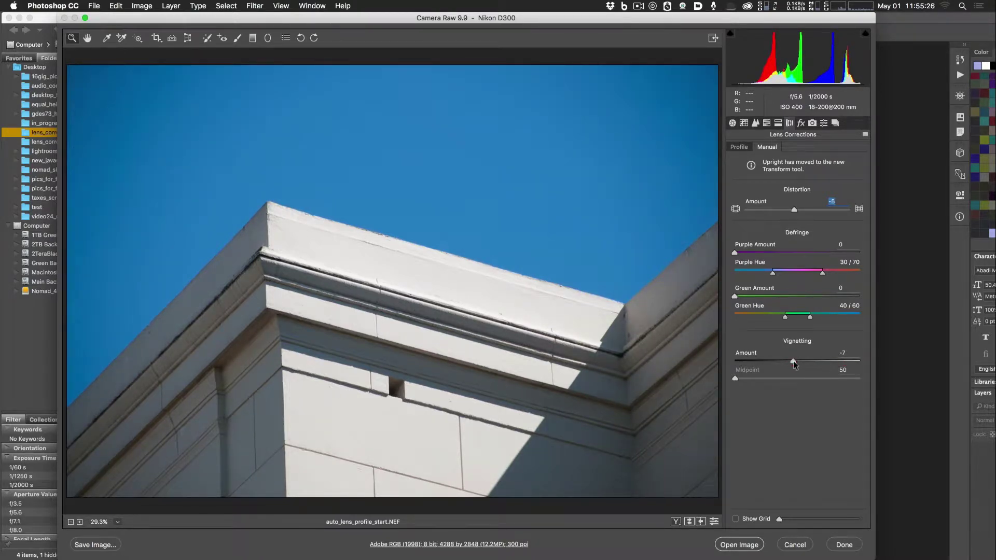
{"action": "left_click_drag", "start_coordinate": [793, 362], "coordinate": [798, 363]}
{"action": "left_click", "coordinate": [796, 363]}
{"action": "left_click_drag", "start_coordinate": [798, 363], "coordinate": [814, 365]}
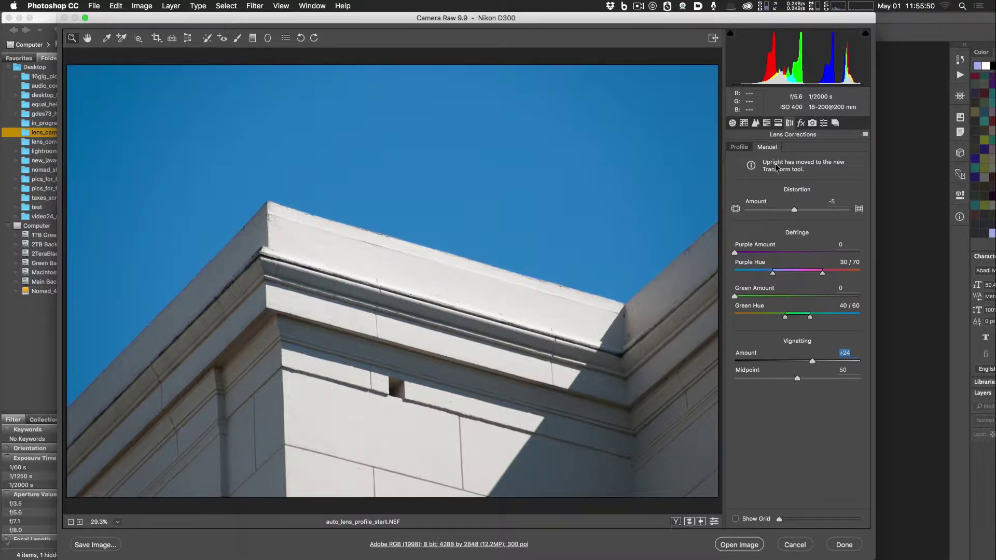
{"action": "left_click_drag", "start_coordinate": [792, 211], "coordinate": [794, 212]}
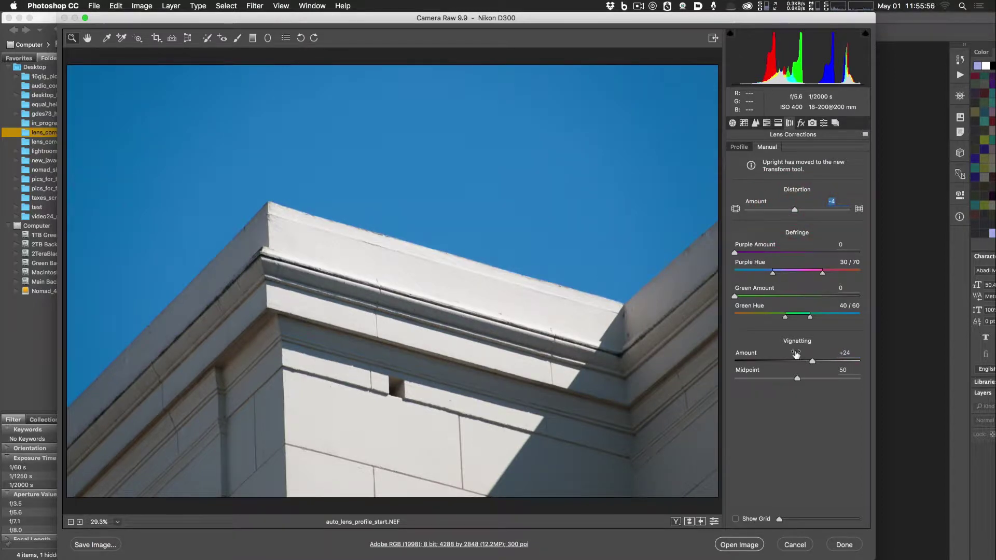
Enable the automatic lens profile corrections in addition to the manual adjustments
{"action": "left_click", "coordinate": [741, 148]}
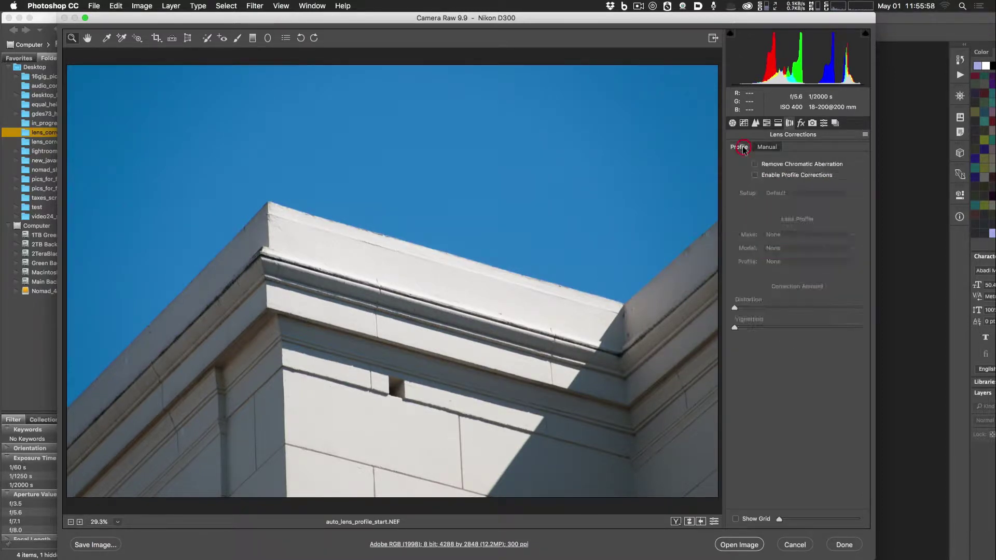
{"action": "left_click", "coordinate": [755, 175]}
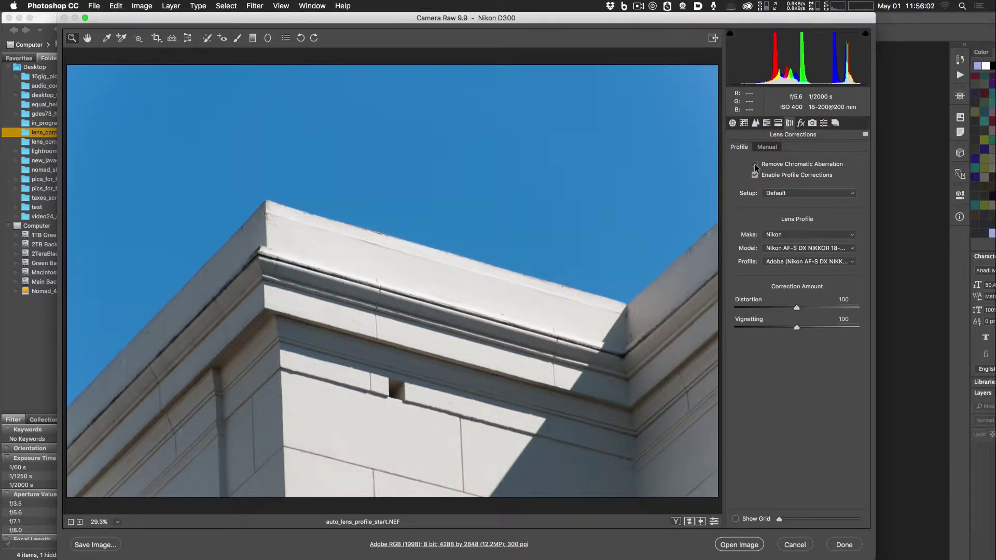
Turn on chromatic aberration removal for the building photo and finish its Camera Raw edit, keeping the corrections
{"action": "left_click", "coordinate": [754, 164]}
{"action": "left_click", "coordinate": [843, 545]}
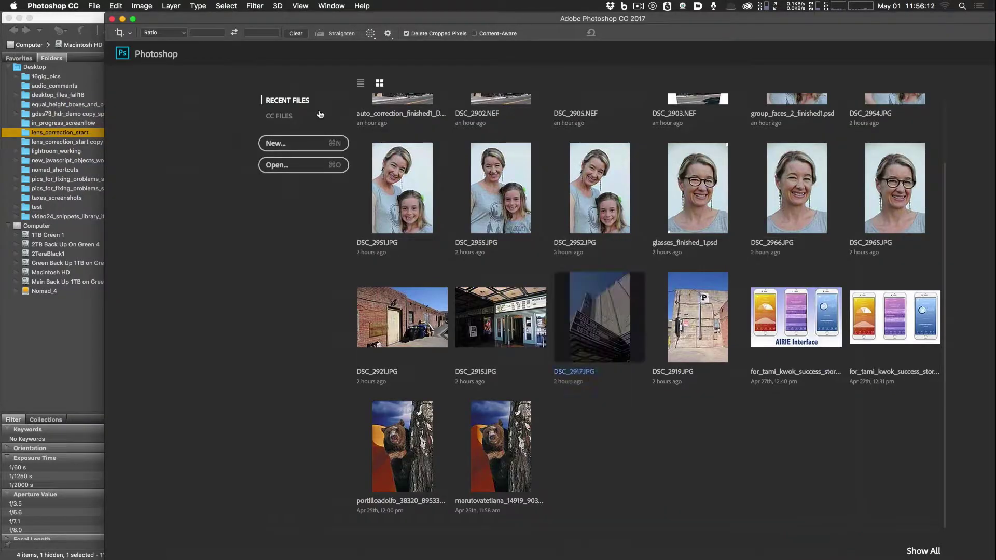
Switch to Adobe Bridge, open vignetting_start.NEF in Camera Raw, and show its effects settings
{"action": "left_click", "coordinate": [101, 25]}
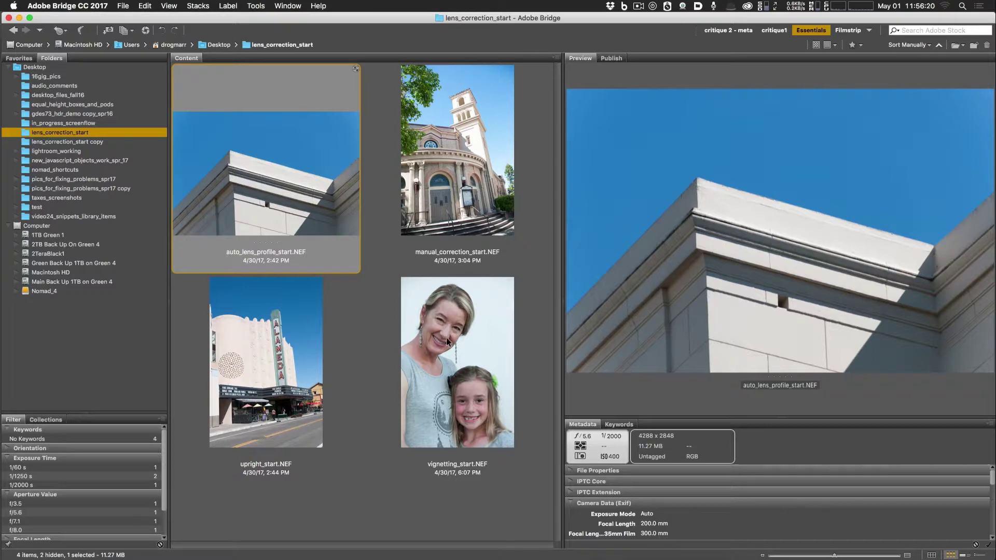
{"action": "double_click", "coordinate": [473, 375]}
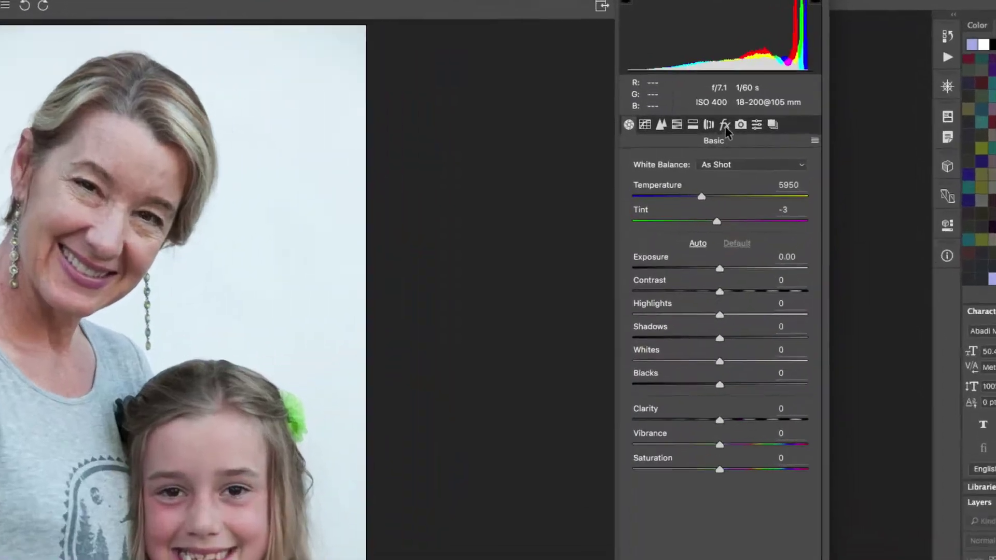
{"action": "left_click", "coordinate": [801, 123]}
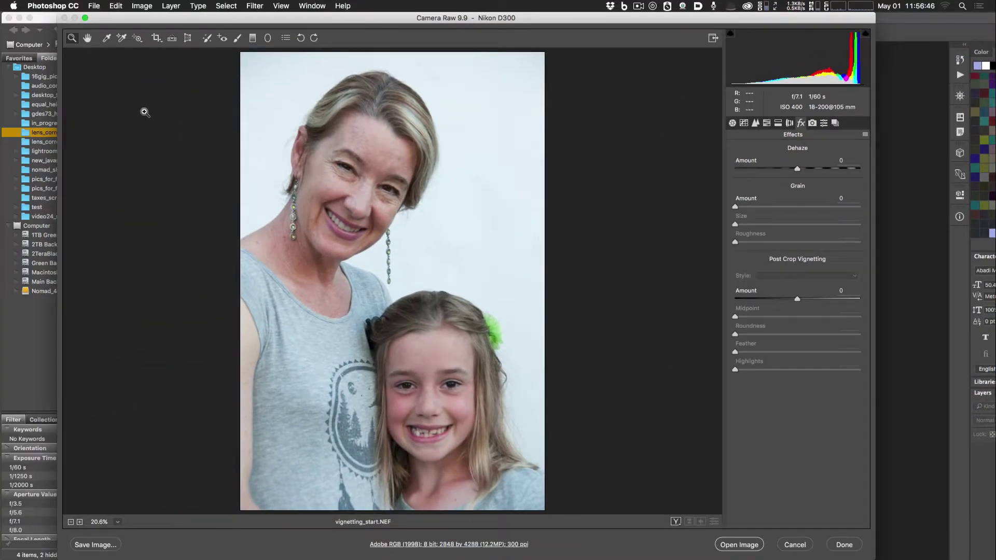
Crop the portrait with the Normal ratio to about 2460 by 4031 pixels, trimming all four edges
{"action": "left_click", "coordinate": [154, 39]}
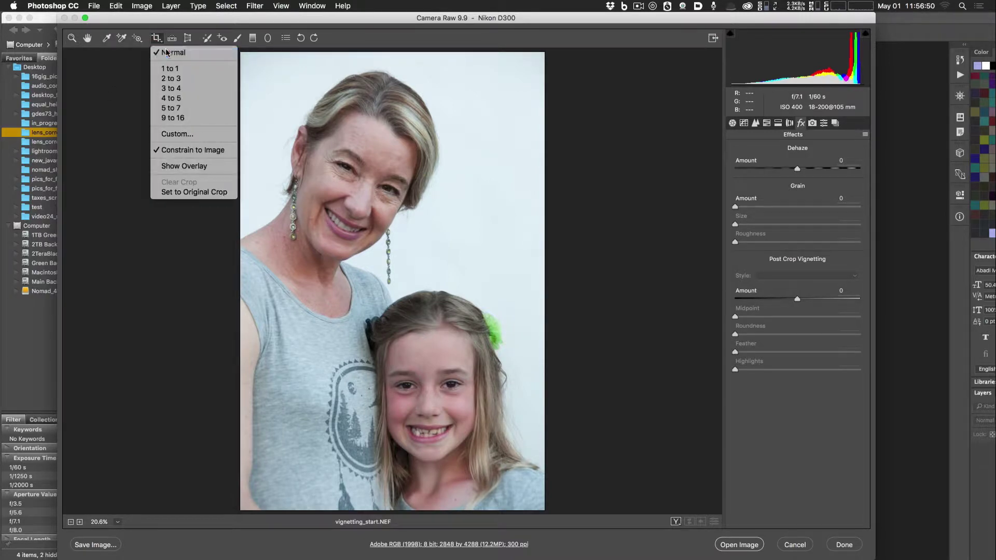
{"action": "left_click", "coordinate": [256, 71]}
{"action": "left_click_drag", "start_coordinate": [256, 71], "coordinate": [515, 495]}
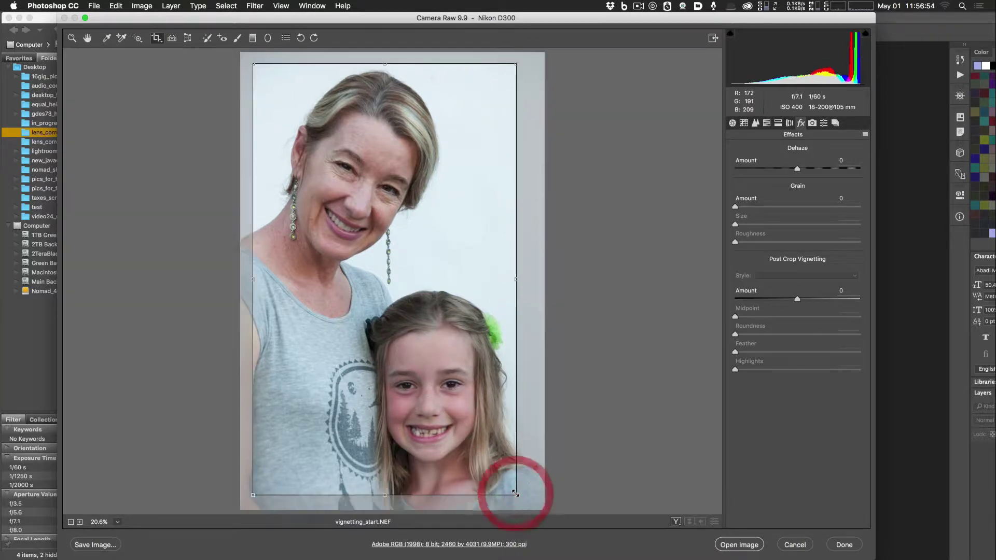
{"action": "key", "text": "Return"}
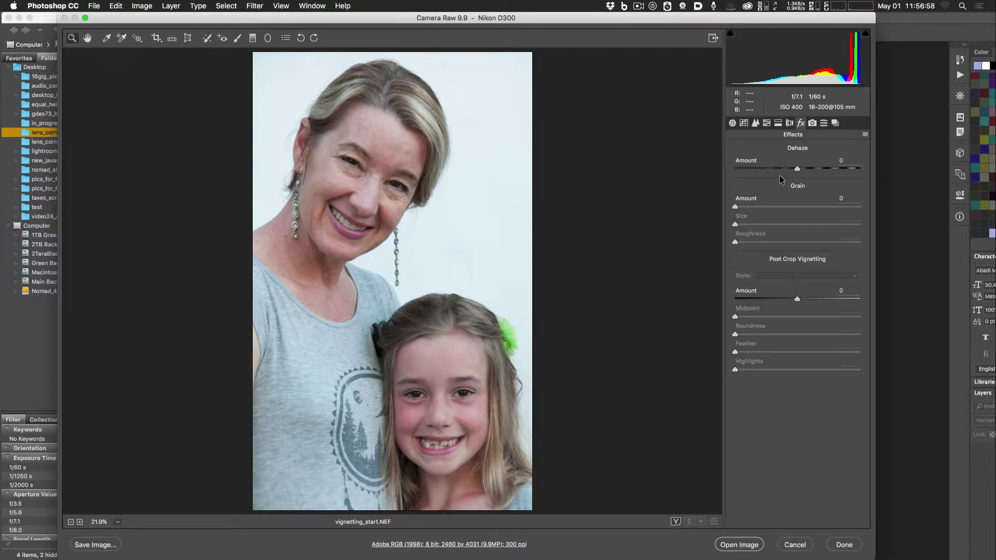
Examine the manual lens vignetting settings for the cropped portrait, and return to the effects settings
{"action": "left_click", "coordinate": [789, 124]}
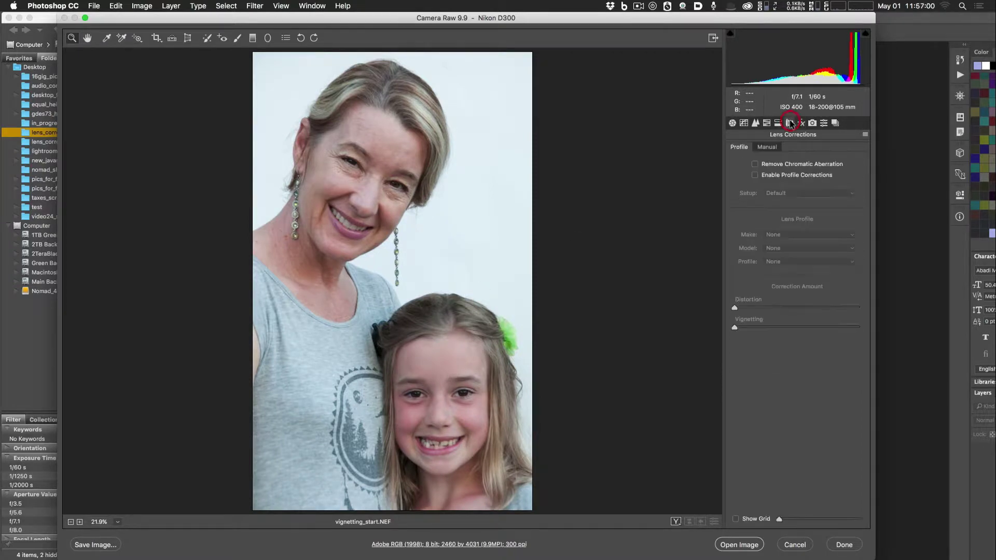
{"action": "left_click", "coordinate": [778, 146]}
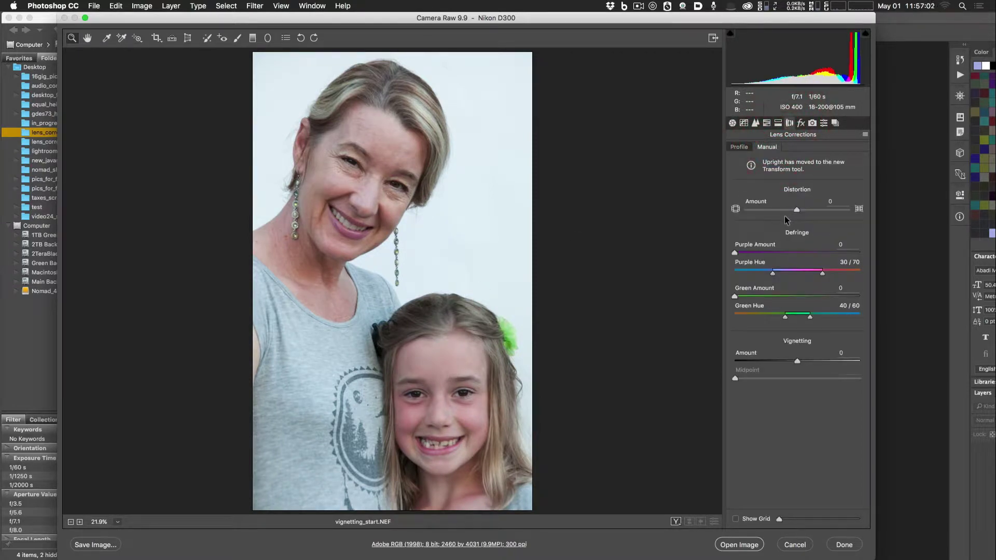
{"action": "mouse_move", "coordinate": [797, 362]}
{"action": "left_mouse_down"}
{"action": "mouse_move", "coordinate": [761, 363]}
{"action": "mouse_move", "coordinate": [829, 366]}
{"action": "mouse_move", "coordinate": [798, 365]}
{"action": "left_mouse_up"}
{"action": "left_click", "coordinate": [789, 124]}
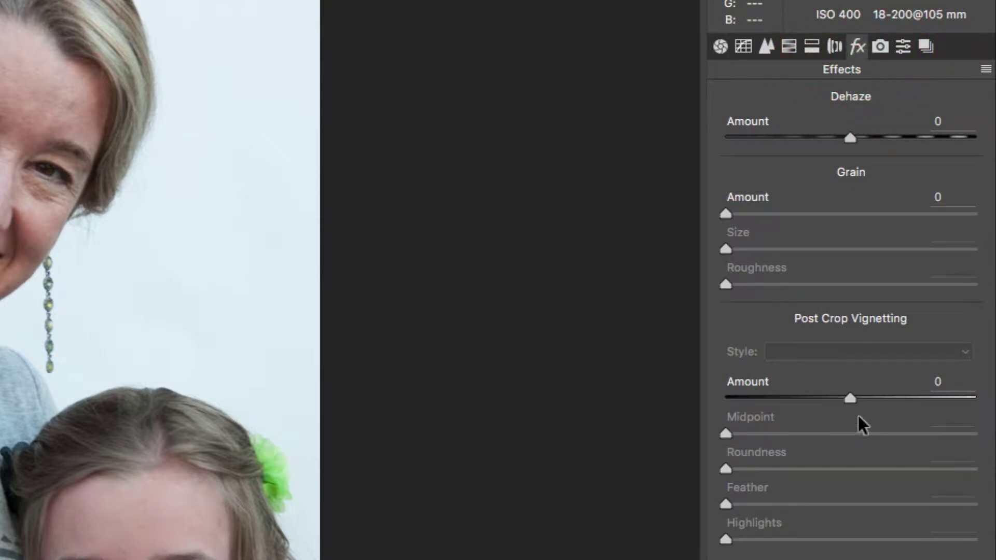
Try dark and light post-crop vignetting, including an amount of +68, and set the amount to -34
{"action": "left_click_drag", "start_coordinate": [850, 398], "coordinate": [804, 402]}
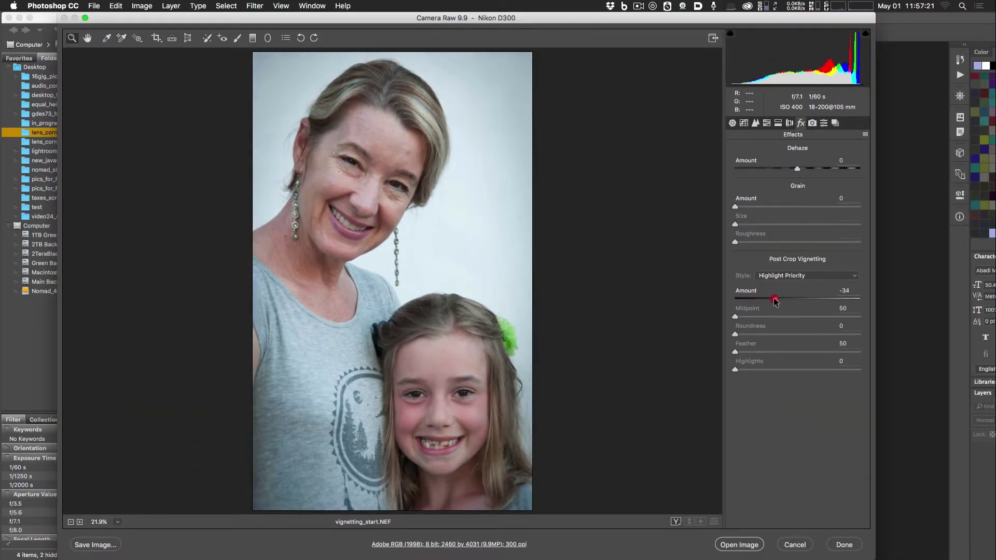
{"action": "left_click_drag", "start_coordinate": [775, 301], "coordinate": [839, 300]}
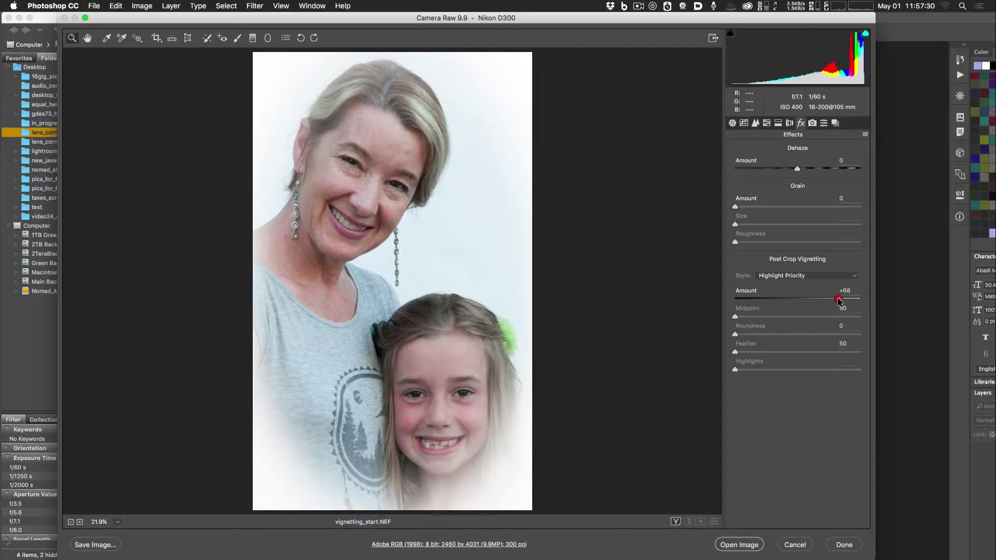
{"action": "left_click_drag", "start_coordinate": [839, 300], "coordinate": [776, 301]}
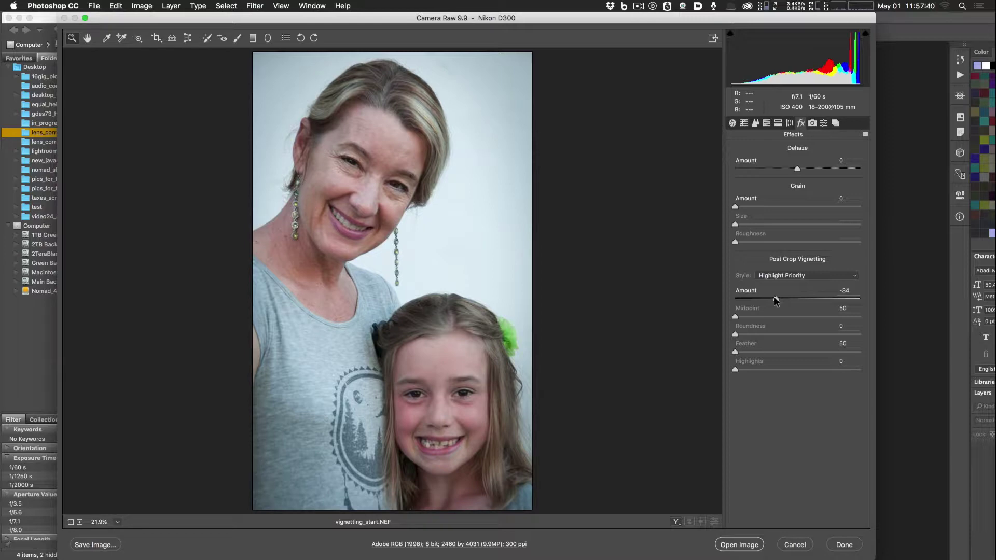
{"action": "left_click_drag", "start_coordinate": [776, 301], "coordinate": [775, 301]}
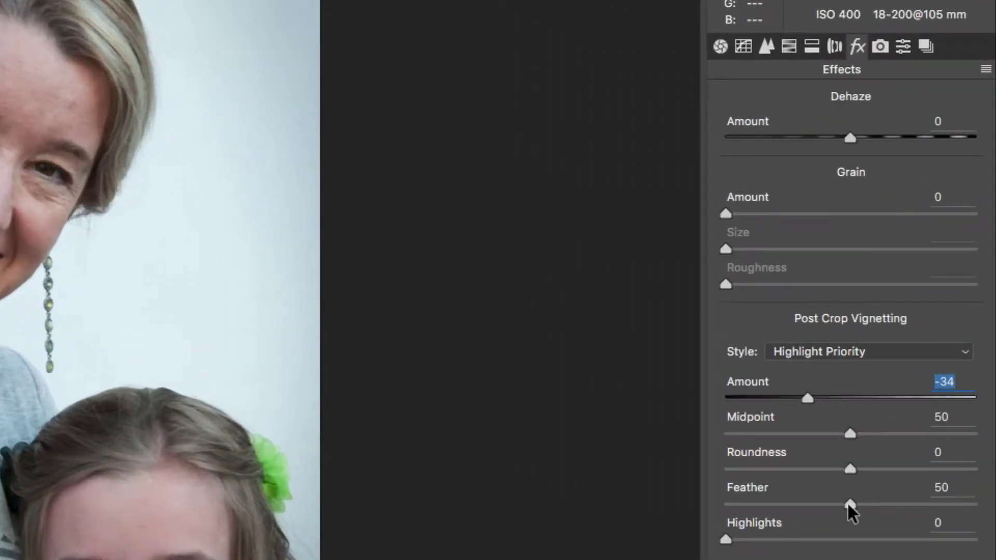
Set the post-crop vignette's feather to 0 and midpoint to 46, and reset its roundness to 0
{"action": "left_click_drag", "start_coordinate": [849, 504], "coordinate": [710, 505]}
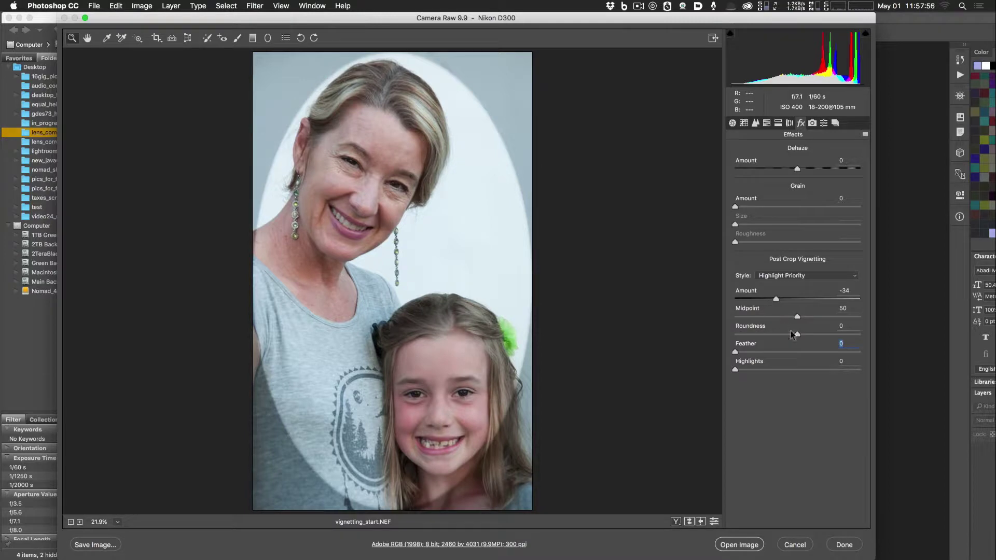
{"action": "mouse_move", "coordinate": [796, 317]}
{"action": "left_mouse_down"}
{"action": "mouse_move", "coordinate": [734, 313]}
{"action": "mouse_move", "coordinate": [829, 313]}
{"action": "mouse_move", "coordinate": [742, 314]}
{"action": "mouse_move", "coordinate": [813, 315]}
{"action": "mouse_move", "coordinate": [766, 310]}
{"action": "mouse_move", "coordinate": [791, 314]}
{"action": "mouse_move", "coordinate": [769, 336]}
{"action": "mouse_move", "coordinate": [874, 338]}
{"action": "mouse_move", "coordinate": [725, 334]}
{"action": "mouse_move", "coordinate": [862, 330]}
{"action": "mouse_move", "coordinate": [737, 329]}
{"action": "mouse_move", "coordinate": [811, 332]}
{"action": "mouse_move", "coordinate": [794, 336]}
{"action": "left_mouse_up"}
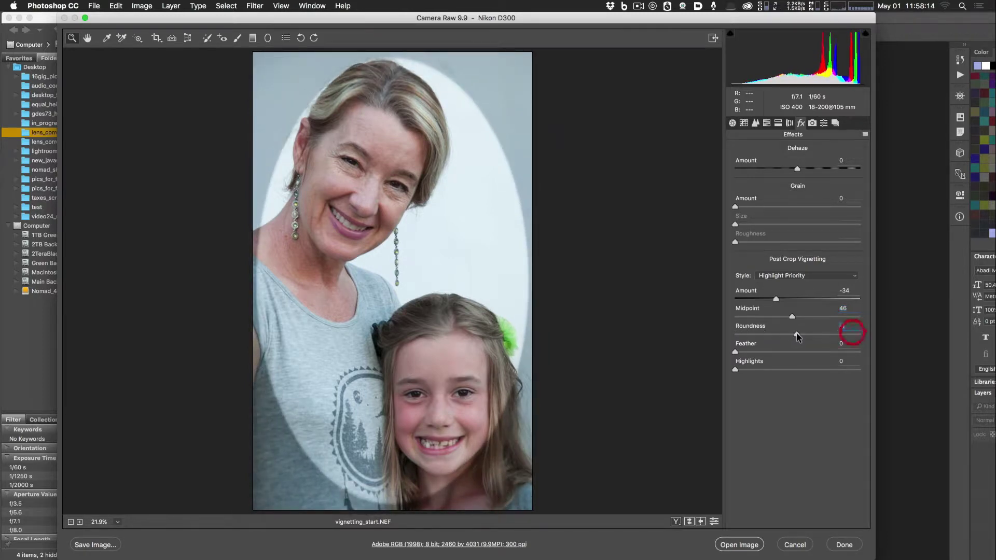
{"action": "double_click", "coordinate": [794, 335]}
{"action": "mouse_move", "coordinate": [735, 354]}
{"action": "left_mouse_down"}
{"action": "mouse_move", "coordinate": [840, 351]}
{"action": "mouse_move", "coordinate": [694, 348]}
{"action": "mouse_move", "coordinate": [762, 352]}
{"action": "mouse_move", "coordinate": [735, 352]}
{"action": "left_mouse_up"}
{"action": "left_click", "coordinate": [735, 352]}
Try post-crop vignette highlights amounts of 73 and 89 with the Highlight Priority style
{"action": "left_click_drag", "start_coordinate": [735, 372], "coordinate": [826, 370]}
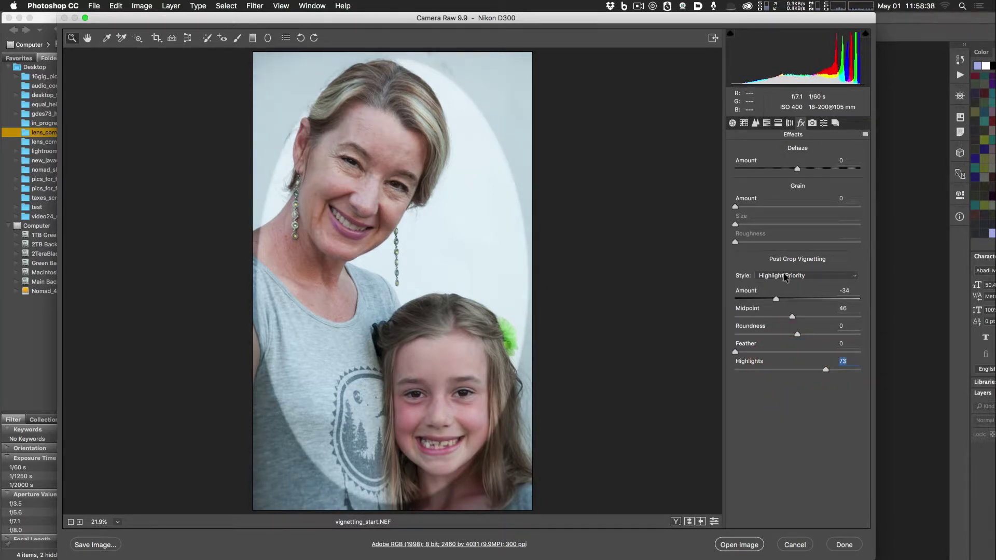
{"action": "left_click", "coordinate": [777, 278]}
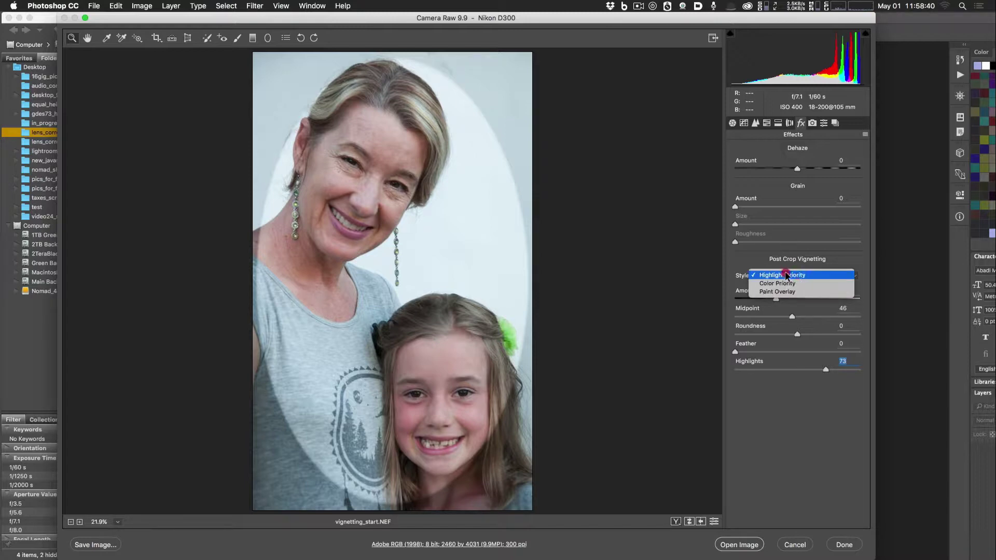
{"action": "left_click", "coordinate": [784, 276]}
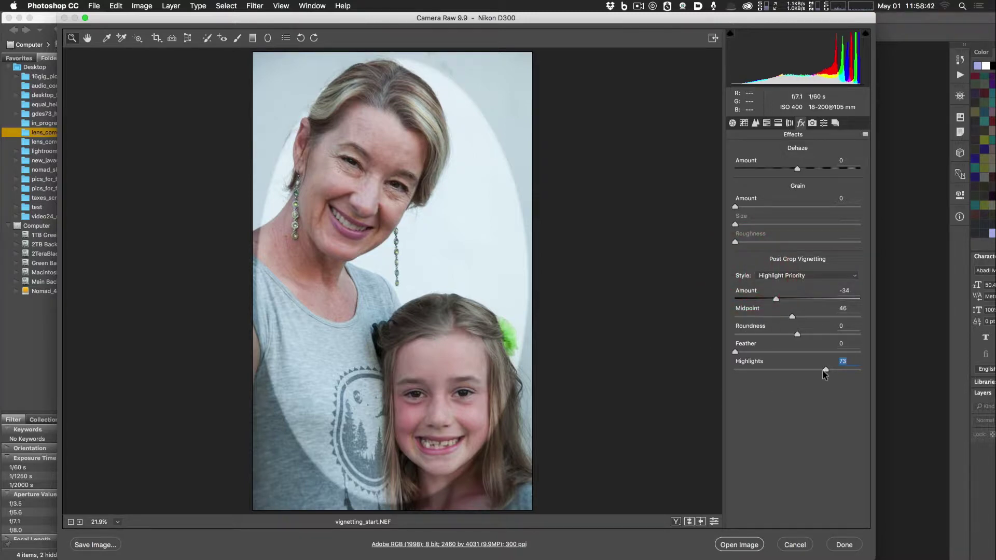
{"action": "left_click_drag", "start_coordinate": [825, 371], "coordinate": [795, 371]}
{"action": "mouse_move", "coordinate": [832, 368]}
{"action": "left_mouse_down"}
{"action": "mouse_move", "coordinate": [743, 368]}
{"action": "mouse_move", "coordinate": [845, 368]}
{"action": "left_mouse_up"}
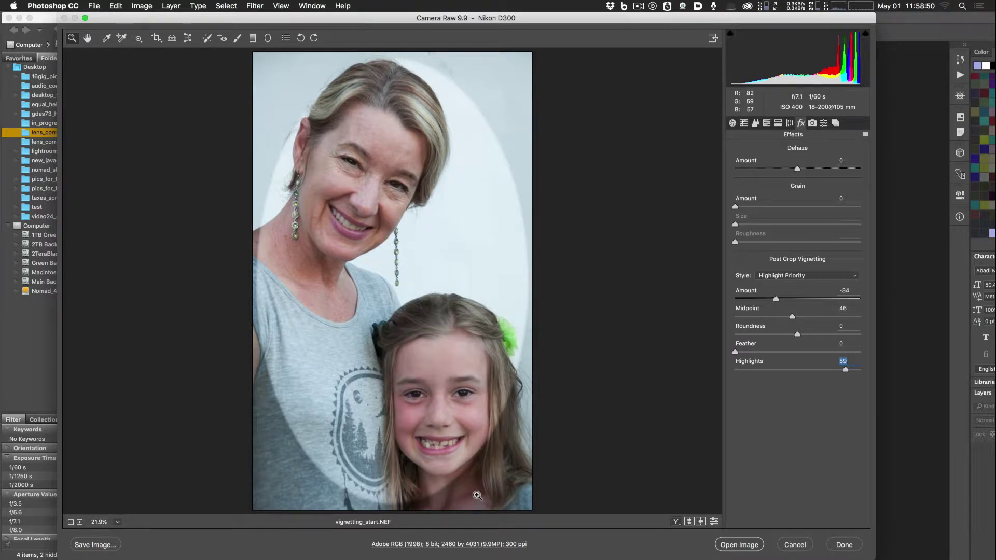
Set the vignette's highlights to 0 and feather to 31, and finish the portrait's edit keeping the adjustments
{"action": "left_click_drag", "start_coordinate": [845, 370], "coordinate": [773, 353]}
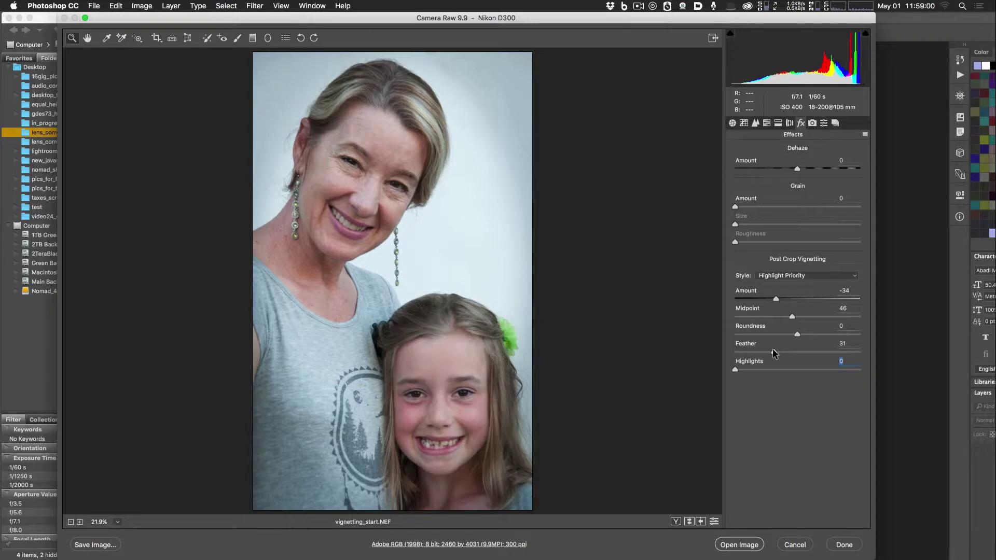
{"action": "left_click", "coordinate": [772, 351]}
{"action": "left_click", "coordinate": [848, 544]}
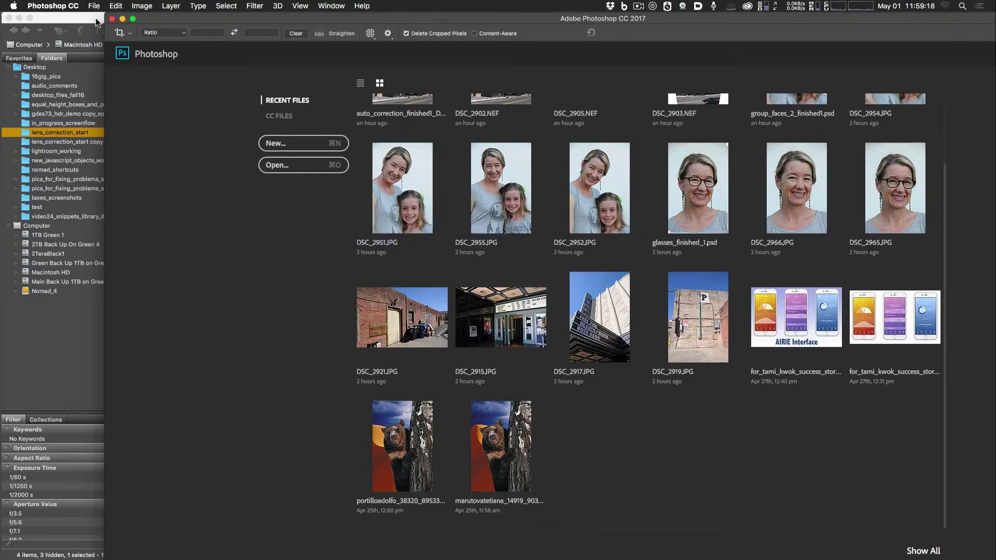
Switch to Adobe Bridge and open upright_start.NEF in Camera Raw
{"action": "left_click", "coordinate": [96, 22]}
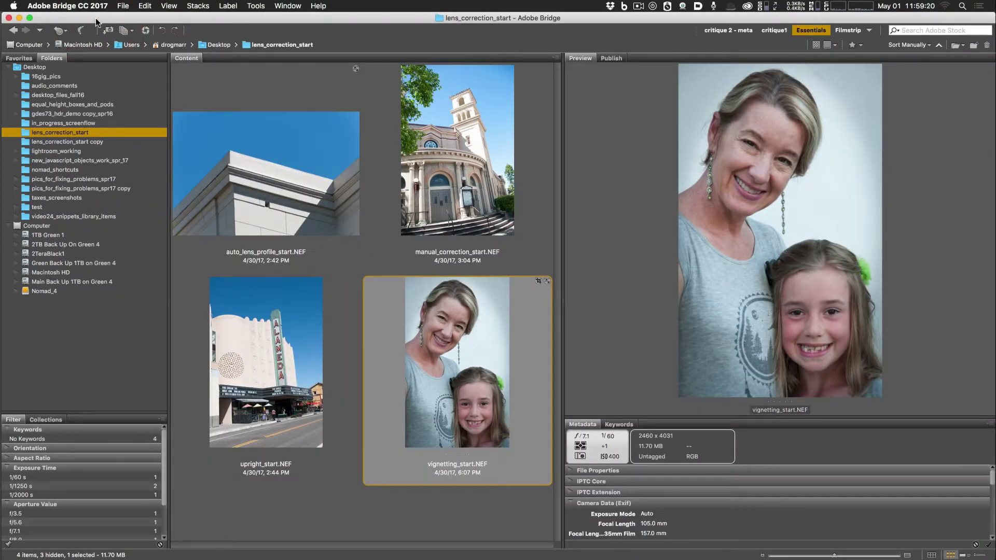
{"action": "double_click", "coordinate": [280, 366]}
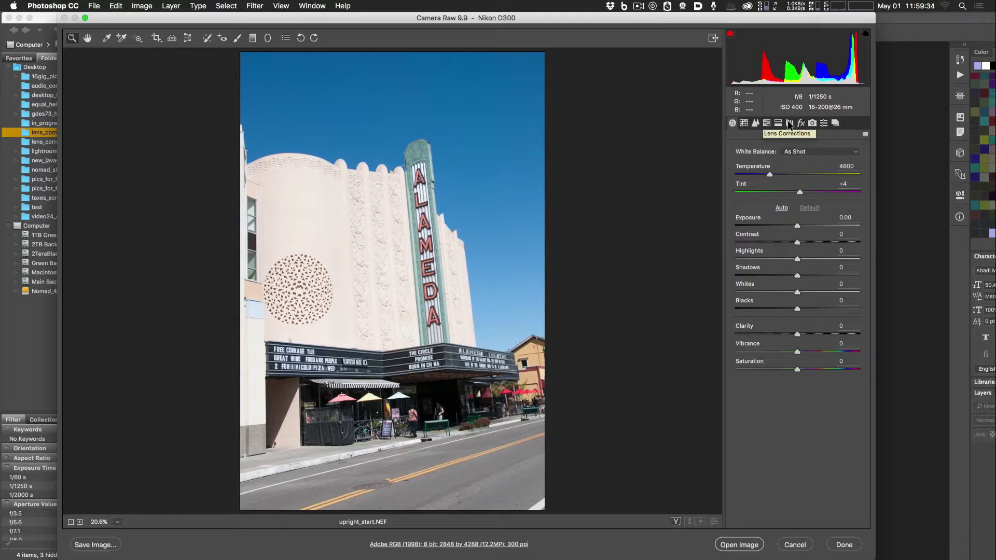
Compare the theater photo with and without lens profile corrections, leave them enabled, and turn on chromatic aberration removal
{"action": "left_click", "coordinate": [788, 124]}
{"action": "left_click", "coordinate": [747, 147]}
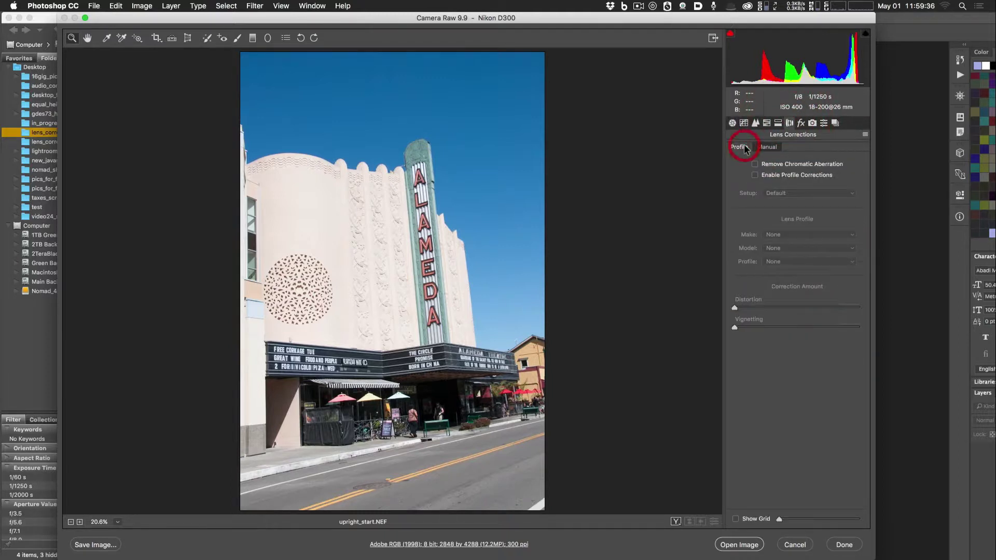
{"action": "left_click", "coordinate": [755, 175]}
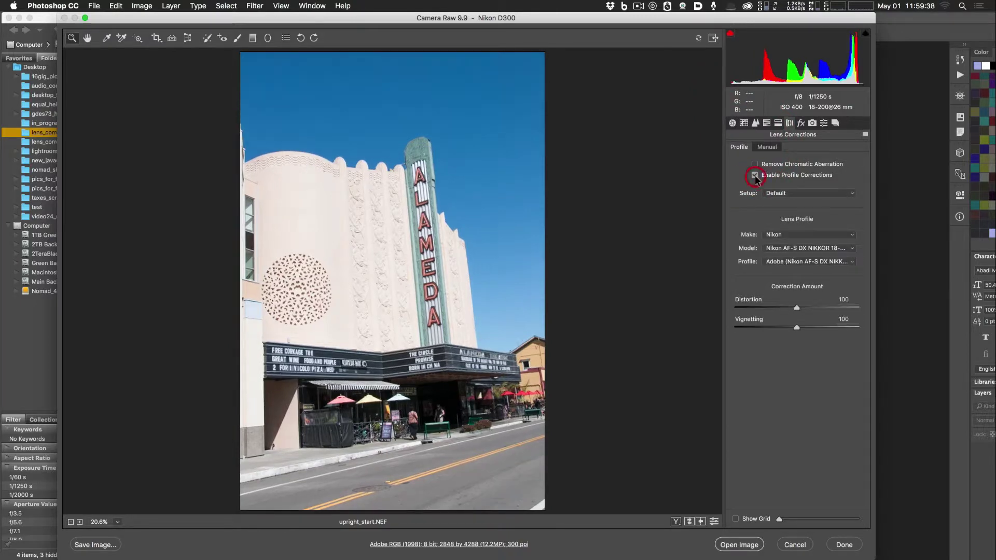
{"action": "left_click", "coordinate": [755, 175]}
{"action": "left_click", "coordinate": [755, 175]}
{"action": "left_click", "coordinate": [754, 175]}
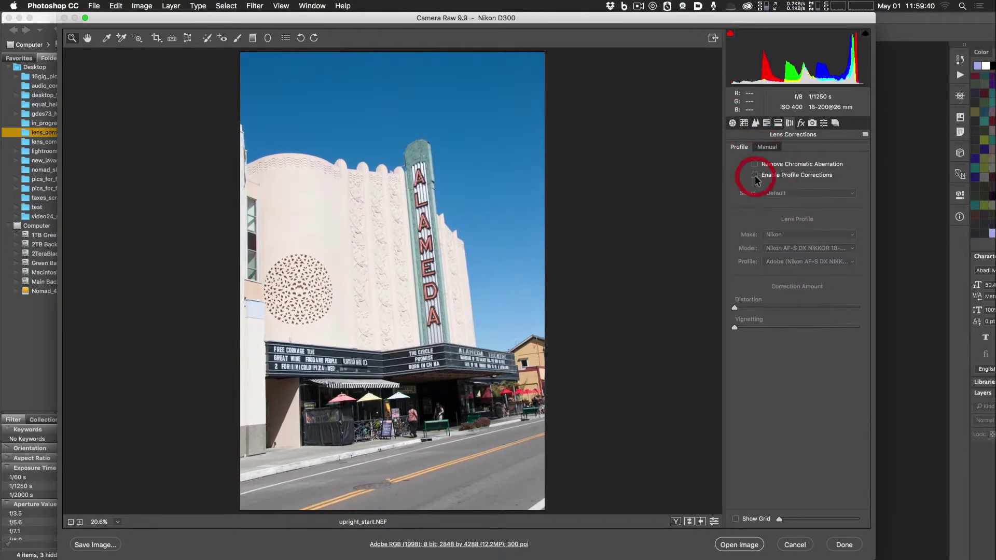
{"action": "left_click", "coordinate": [754, 175]}
{"action": "left_click", "coordinate": [755, 176]}
{"action": "left_click", "coordinate": [754, 175]}
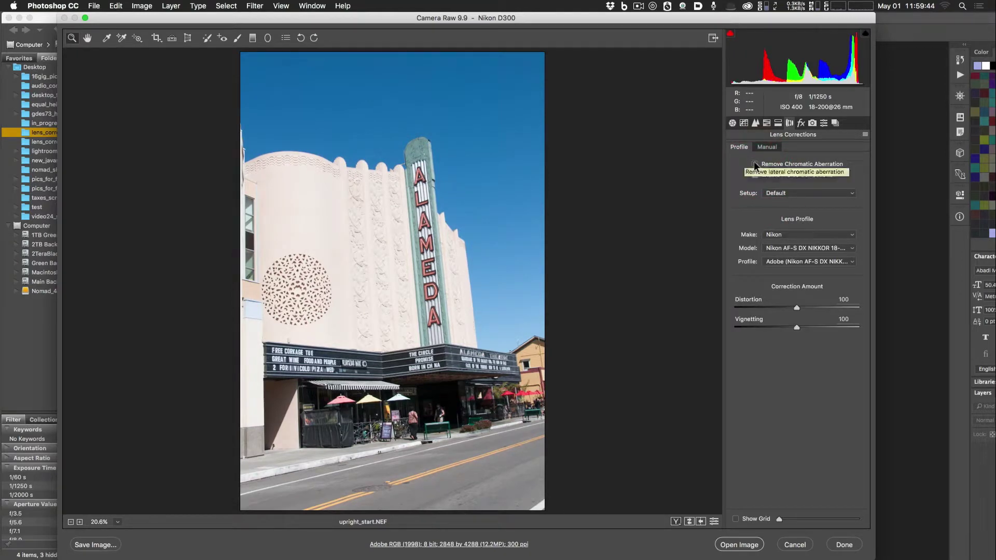
{"action": "left_click", "coordinate": [755, 164]}
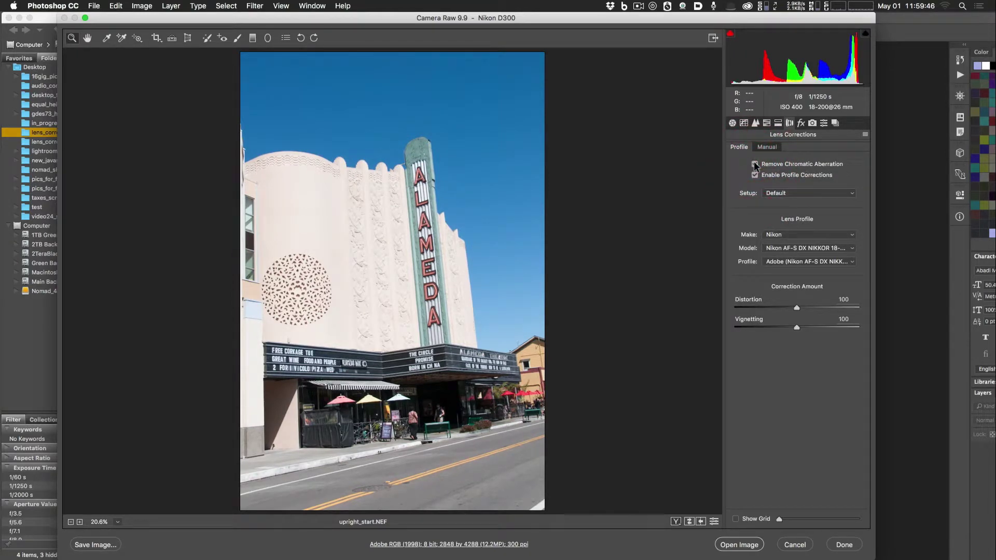
Inspect the theater's roofline edges up close with and without chromatic aberration removal, leaving the removal enabled
{"action": "left_click", "coordinate": [350, 126]}
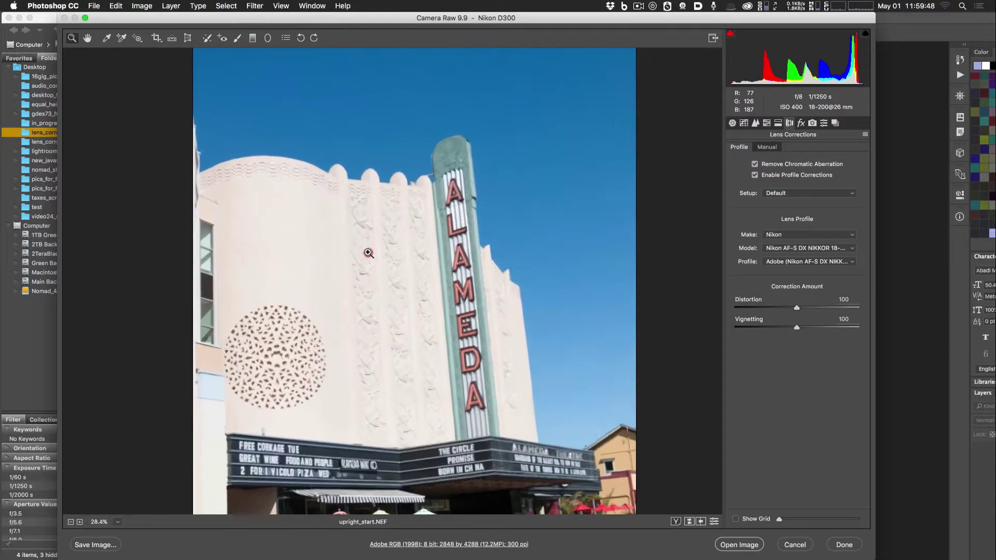
{"action": "left_click_drag", "start_coordinate": [368, 252], "coordinate": [466, 400]}
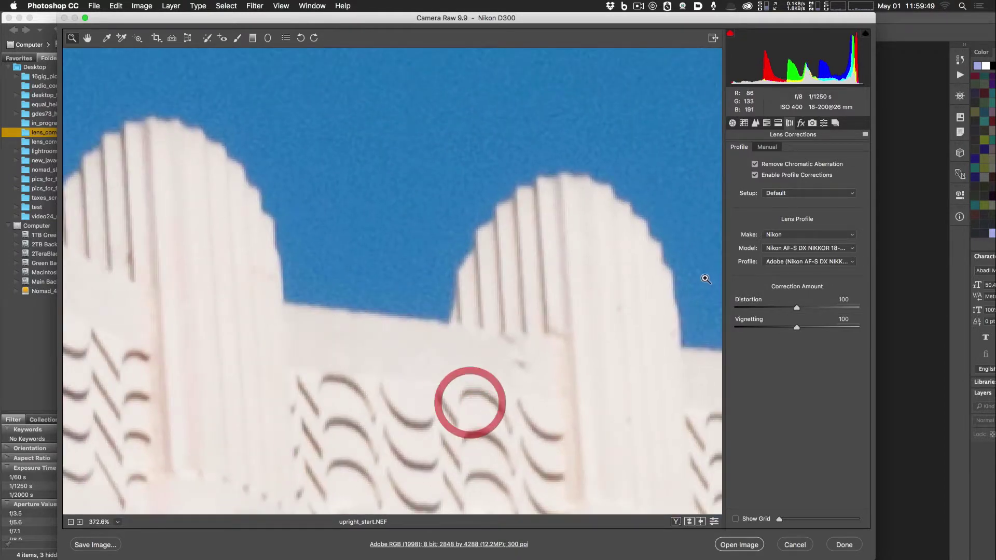
{"action": "left_click", "coordinate": [754, 164]}
{"action": "left_click", "coordinate": [754, 164]}
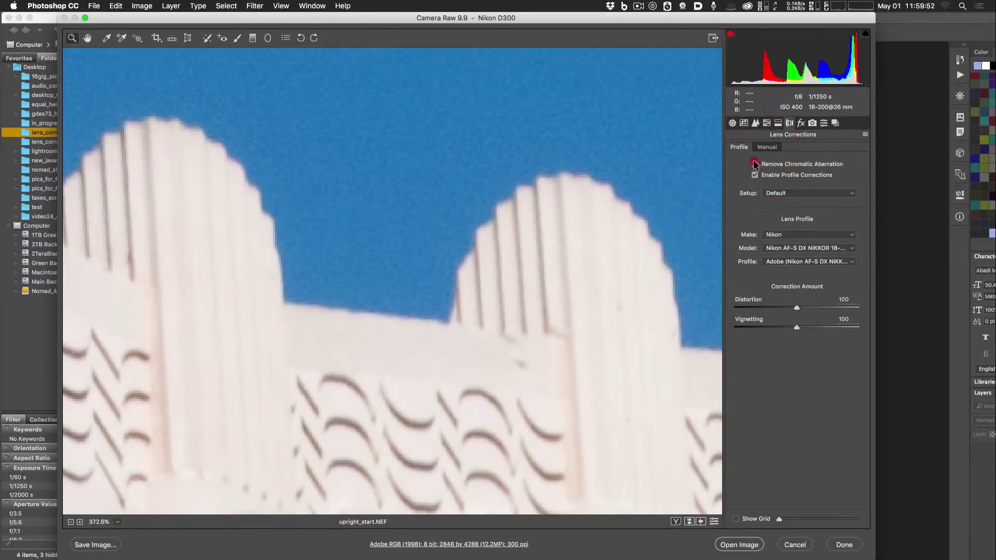
{"action": "left_click", "coordinate": [755, 164]}
{"action": "key", "text": "super+0"}
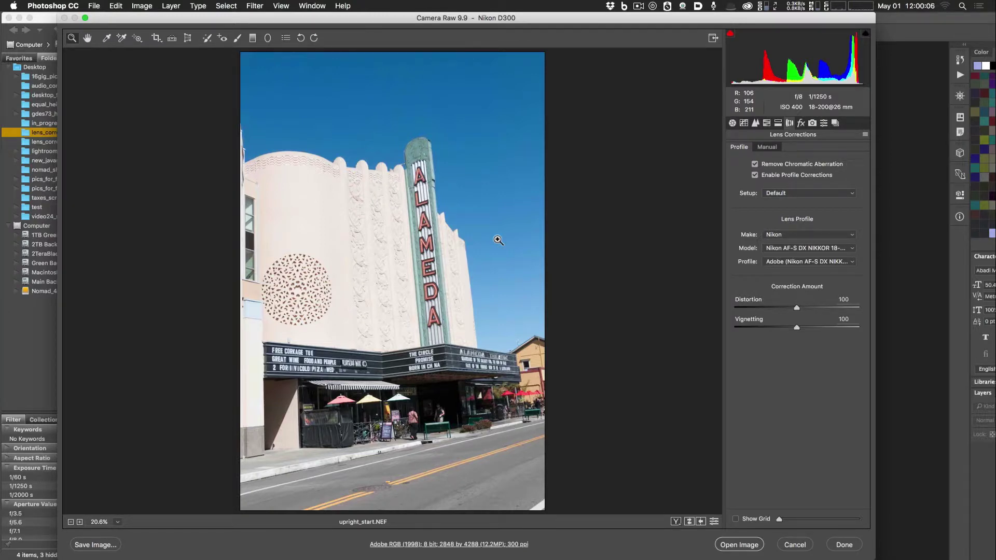
Activate the Transform tool and compare the theater photo with Upright off and with the Auto perspective correction
{"action": "left_click", "coordinate": [773, 147]}
{"action": "left_click", "coordinate": [742, 147]}
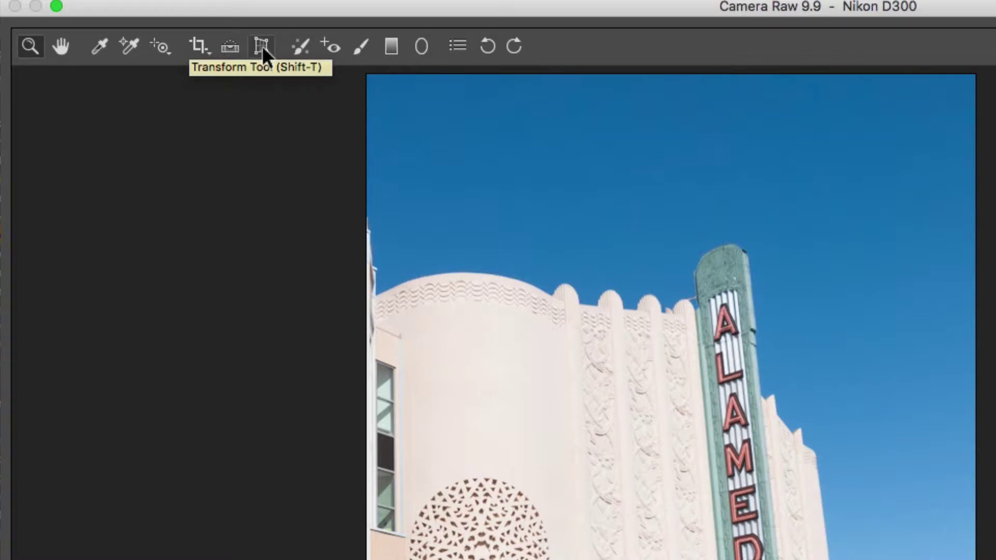
{"action": "left_click", "coordinate": [262, 45]}
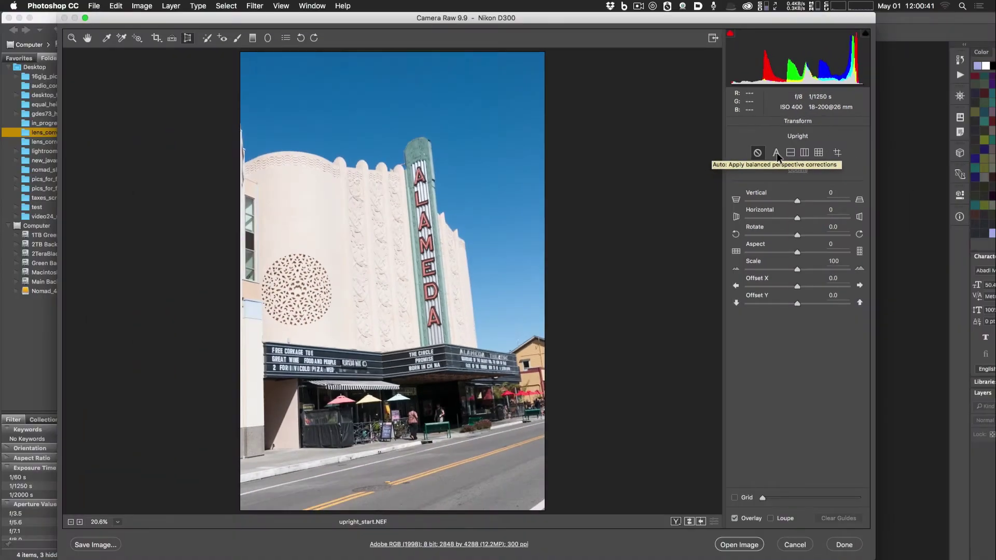
{"action": "left_click", "coordinate": [780, 176]}
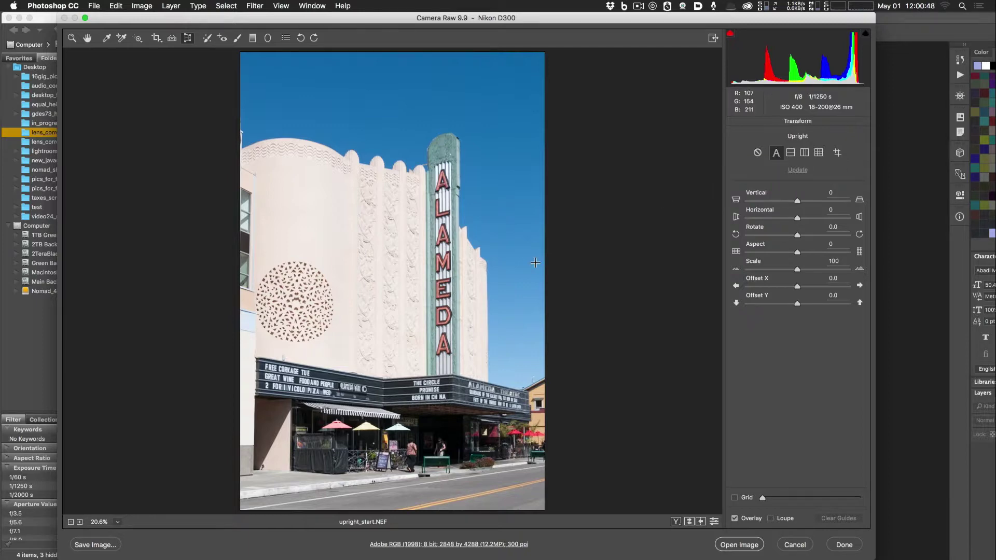
{"action": "left_click", "coordinate": [757, 153]}
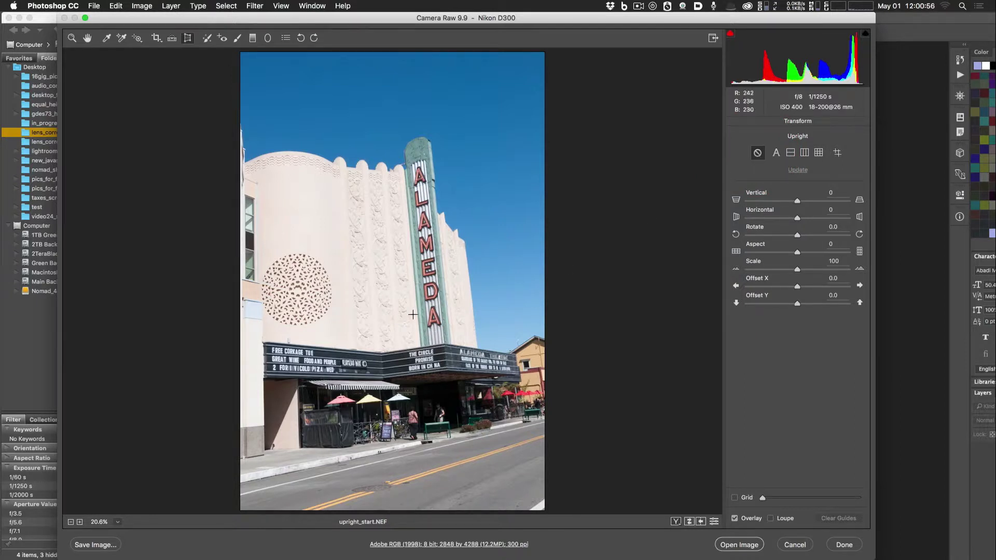
{"action": "left_click", "coordinate": [776, 153]}
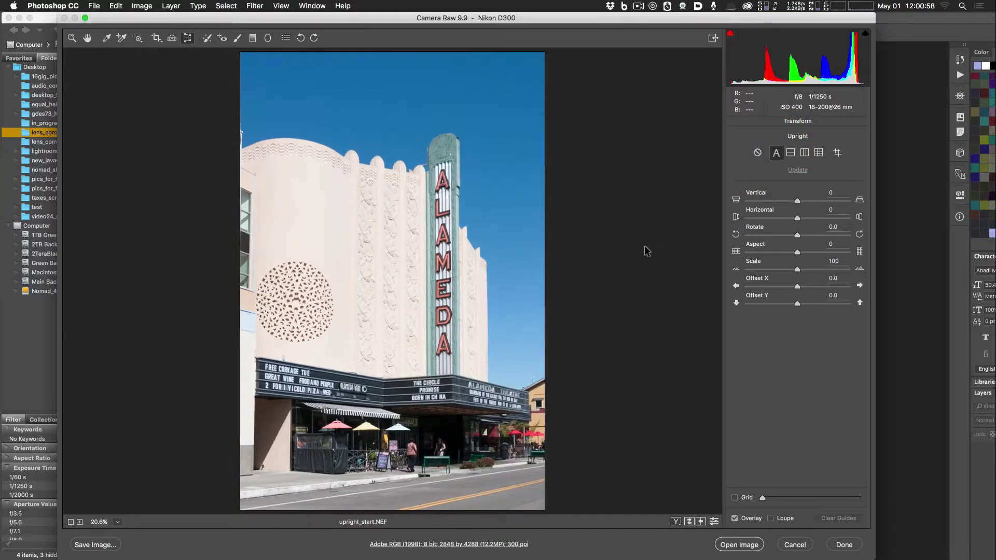
{"action": "left_click", "coordinate": [756, 153]}
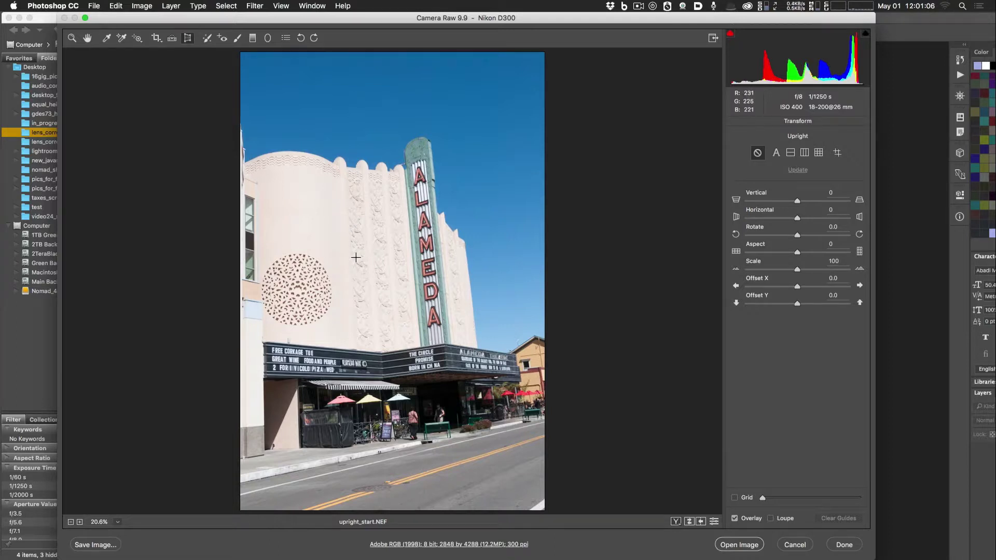
{"action": "left_click", "coordinate": [776, 152]}
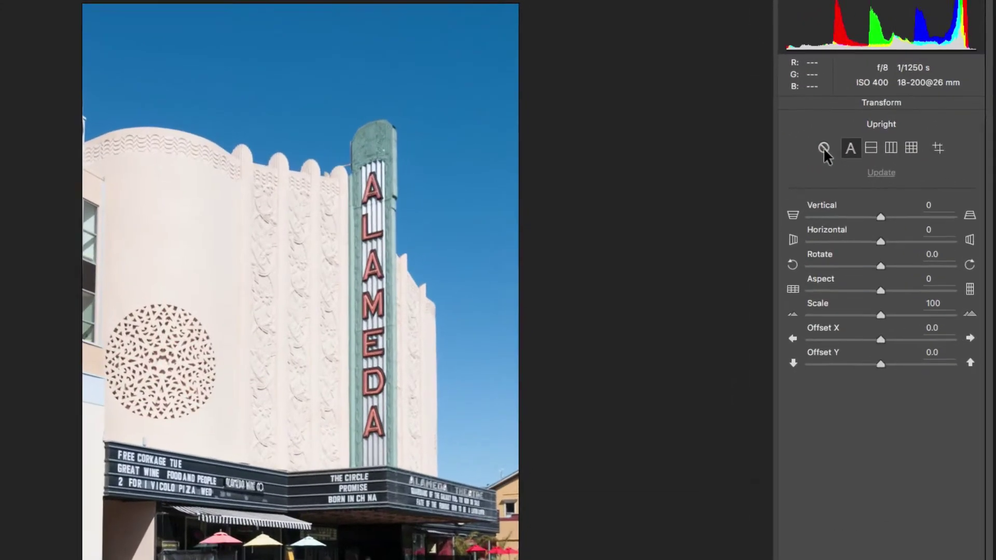
{"action": "left_click", "coordinate": [757, 152]}
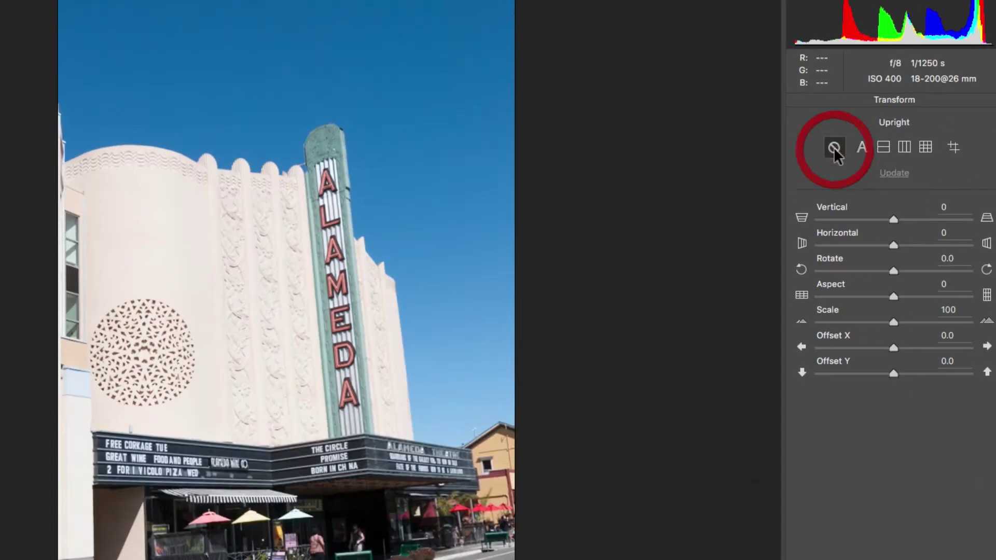
Compare the Level, Vertical and Full Upright corrections with Auto on the theater photo, ending on Auto
{"action": "left_click", "coordinate": [882, 147]}
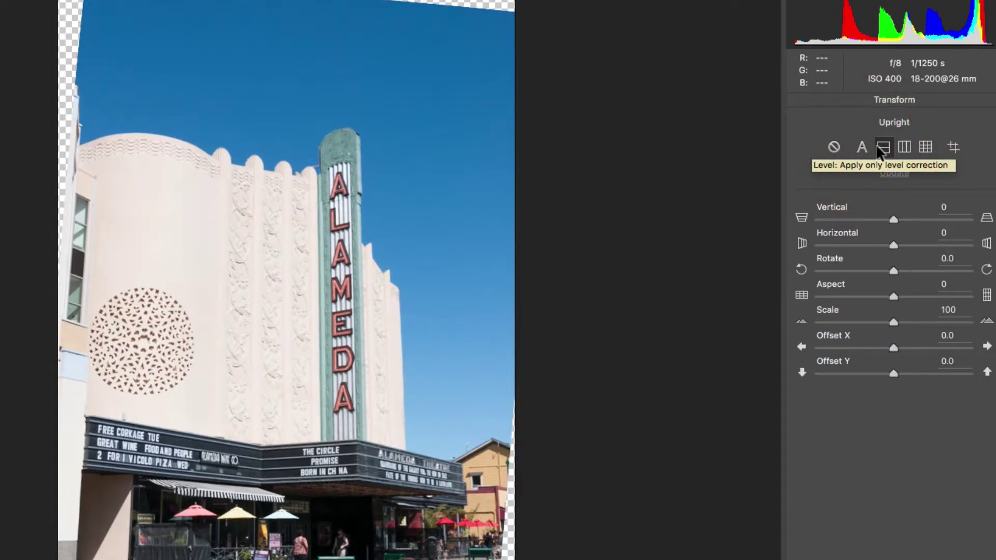
{"action": "left_click", "coordinate": [834, 146]}
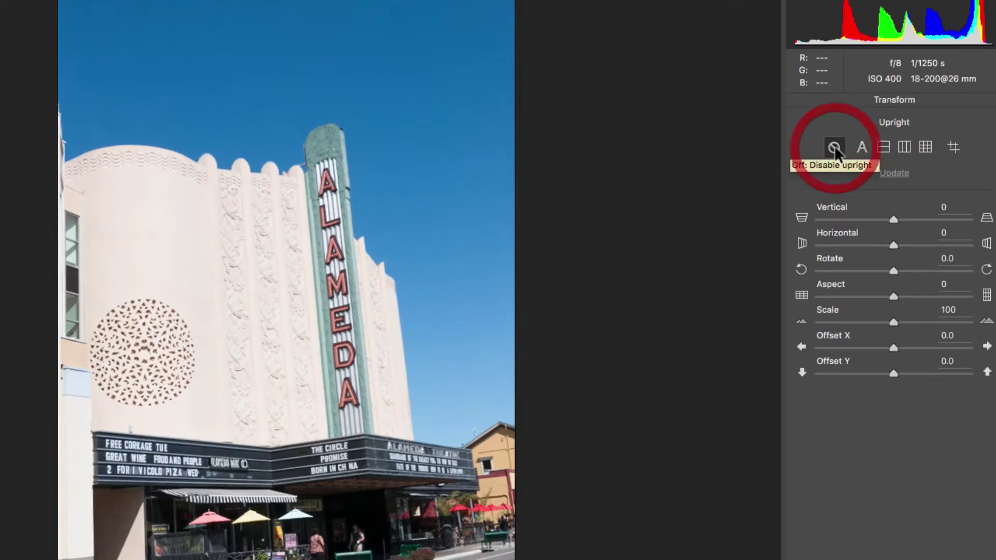
{"action": "left_click", "coordinate": [902, 147]}
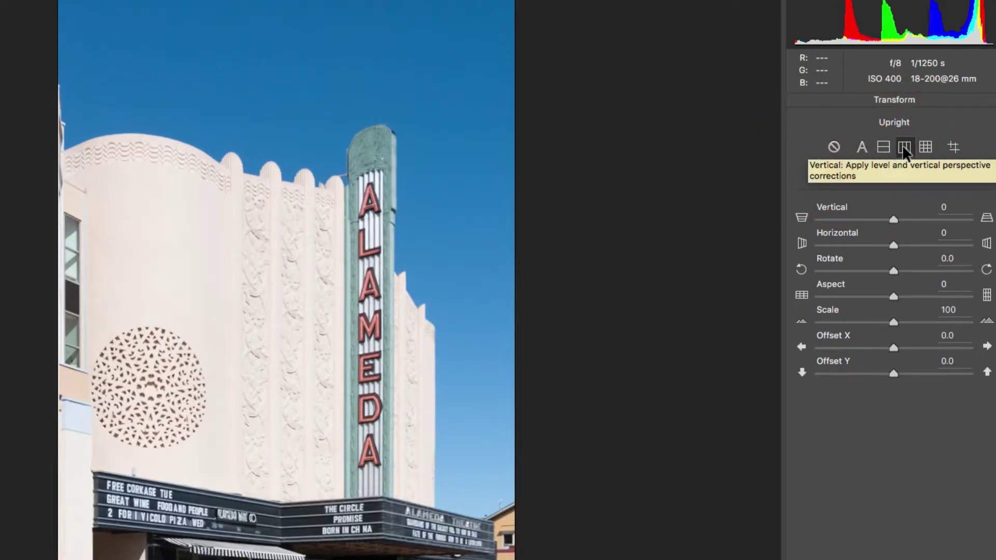
{"action": "left_click", "coordinate": [862, 146]}
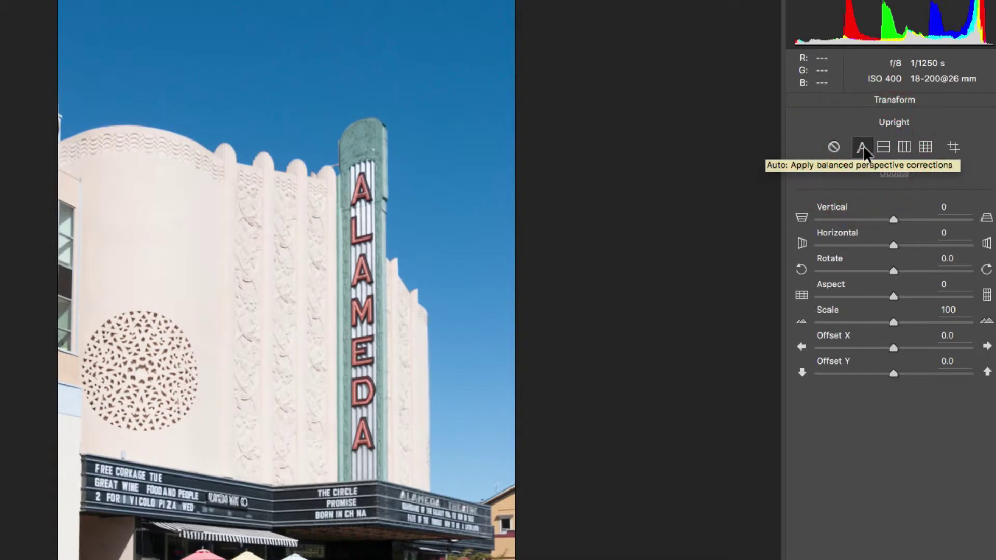
{"action": "left_click", "coordinate": [900, 147]}
{"action": "left_click", "coordinate": [860, 146]}
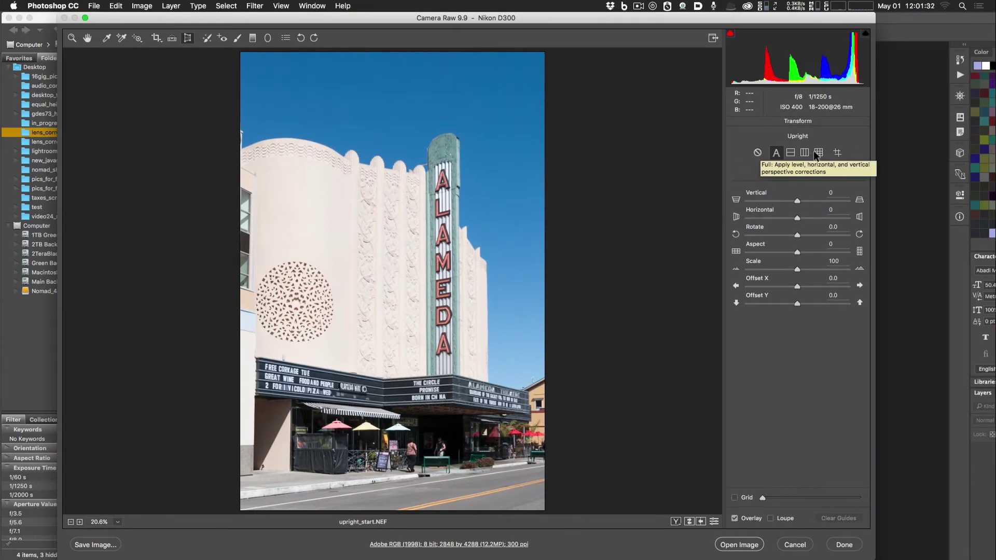
{"action": "left_click", "coordinate": [818, 152]}
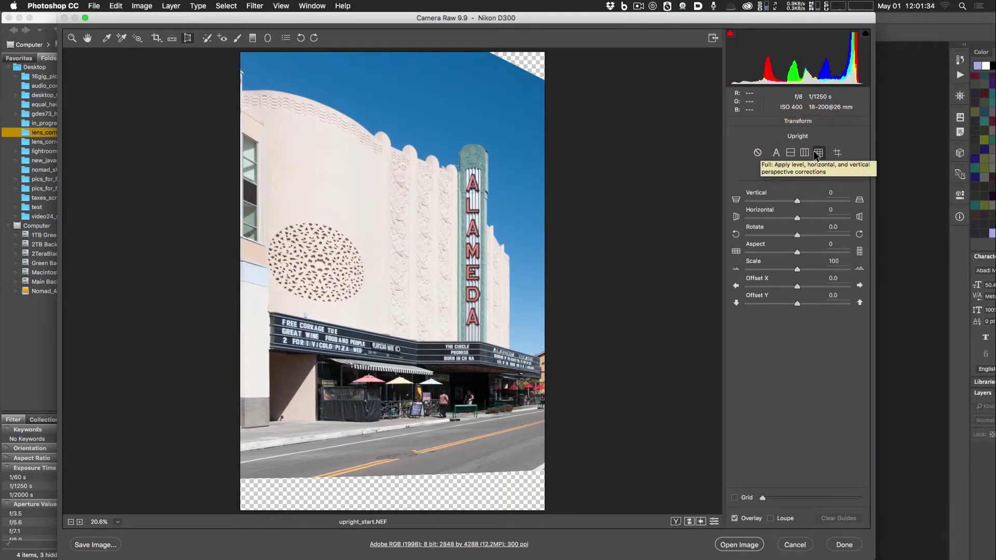
{"action": "left_click", "coordinate": [775, 153]}
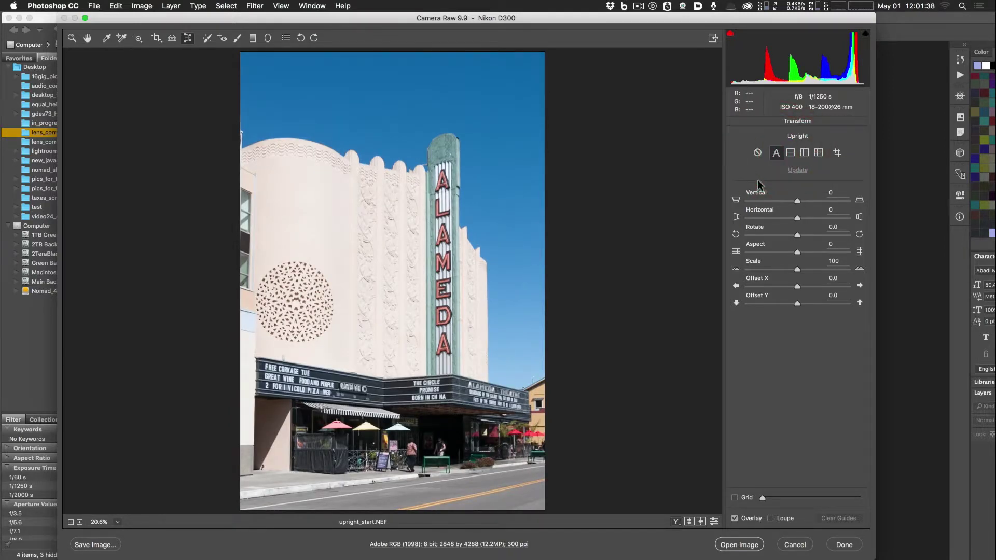
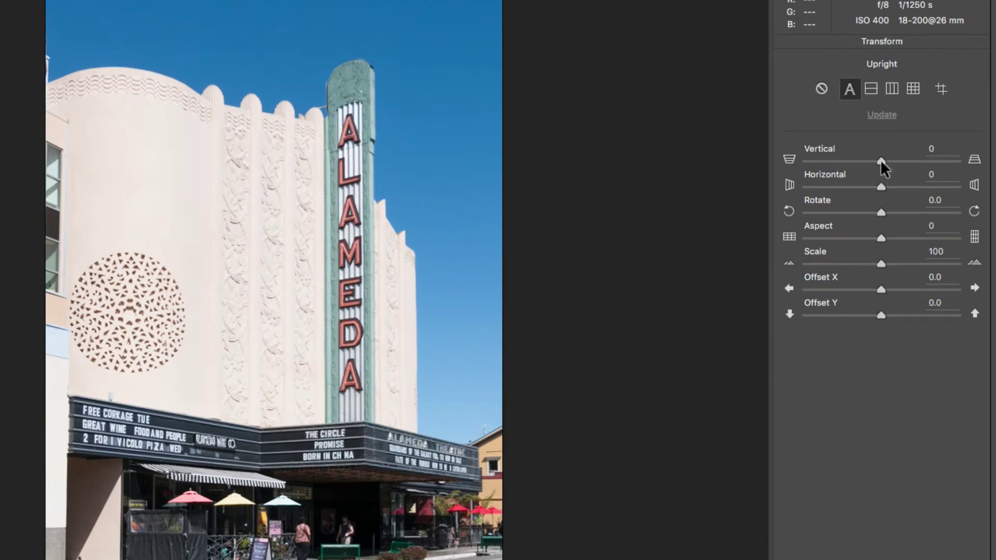
Try a vertical transform of -24, a horizontal transform and a rotation of -0.3 on the theater, resetting each to 0
{"action": "mouse_move", "coordinate": [880, 159]}
{"action": "left_mouse_down"}
{"action": "mouse_move", "coordinate": [851, 160]}
{"action": "mouse_move", "coordinate": [904, 162]}
{"action": "mouse_move", "coordinate": [836, 156]}
{"action": "mouse_move", "coordinate": [906, 160]}
{"action": "mouse_move", "coordinate": [851, 160]}
{"action": "mouse_move", "coordinate": [863, 162]}
{"action": "left_mouse_up"}
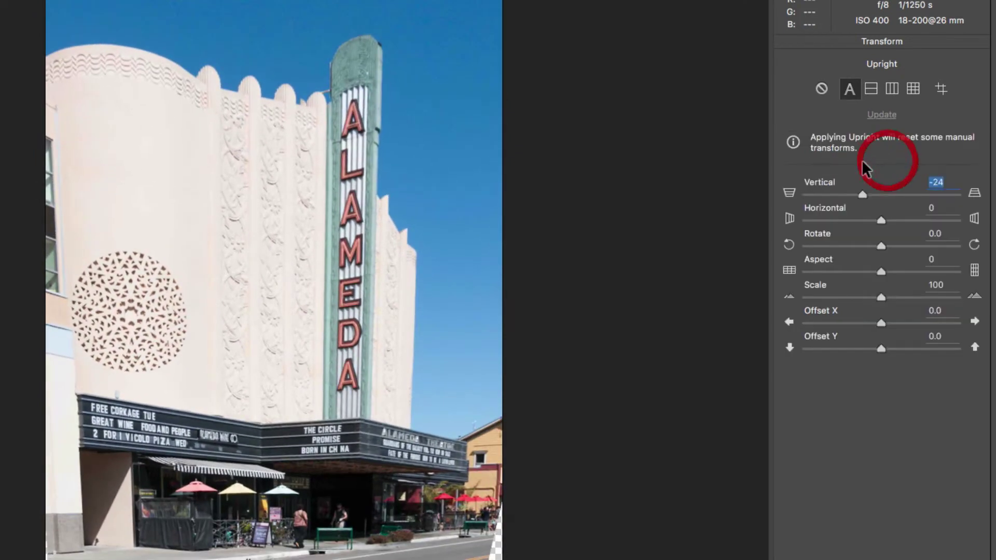
{"action": "double_click", "coordinate": [863, 195]}
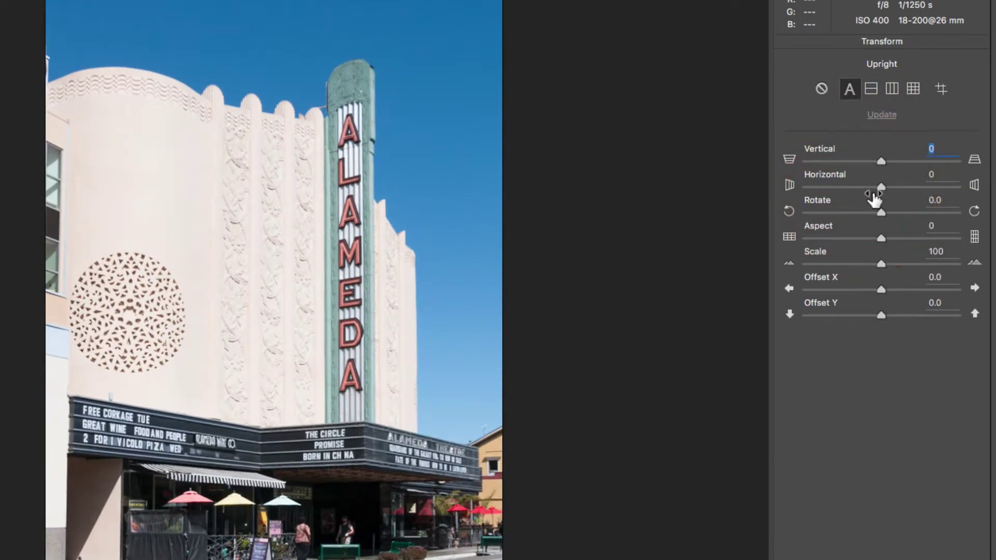
{"action": "left_click_drag", "start_coordinate": [881, 187], "coordinate": [877, 221]}
{"action": "double_click", "coordinate": [876, 220]}
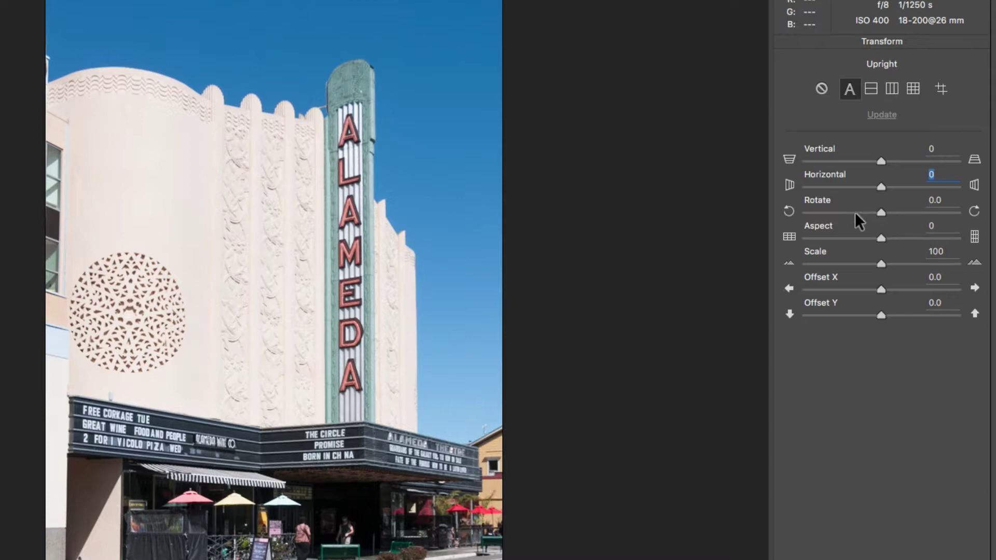
{"action": "mouse_move", "coordinate": [880, 213]}
{"action": "left_mouse_down"}
{"action": "mouse_move", "coordinate": [820, 212]}
{"action": "mouse_move", "coordinate": [958, 213]}
{"action": "mouse_move", "coordinate": [794, 212]}
{"action": "mouse_move", "coordinate": [911, 213]}
{"action": "mouse_move", "coordinate": [866, 213]}
{"action": "mouse_move", "coordinate": [877, 213]}
{"action": "left_mouse_up"}
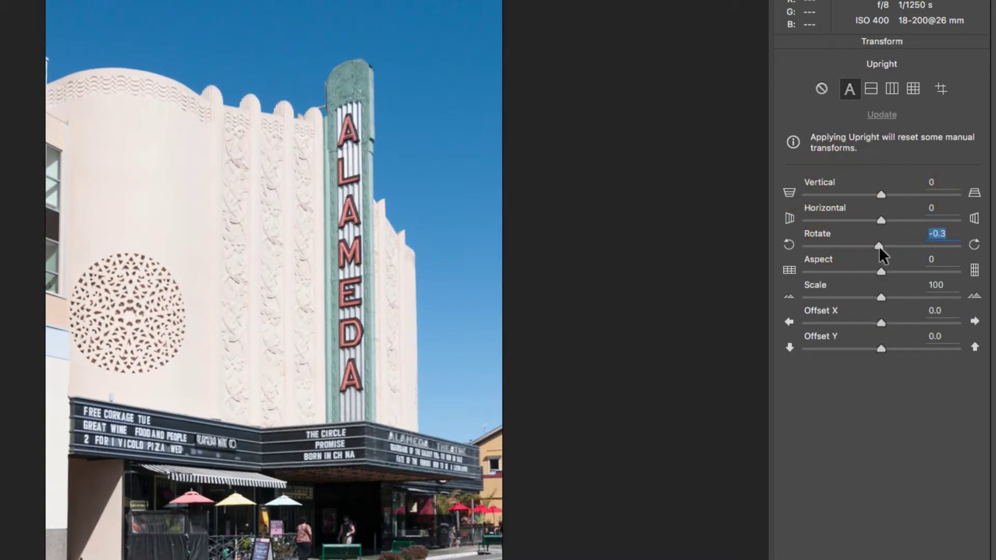
{"action": "double_click", "coordinate": [878, 246]}
Set Aspect to -16, Offset X to -2.0 and Offset Y to 8.0, comparing Upright off with Auto
{"action": "left_click_drag", "start_coordinate": [880, 238], "coordinate": [878, 289]}
{"action": "mouse_move", "coordinate": [880, 315]}
{"action": "left_mouse_down"}
{"action": "mouse_move", "coordinate": [911, 317]}
{"action": "mouse_move", "coordinate": [887, 317]}
{"action": "left_mouse_up"}
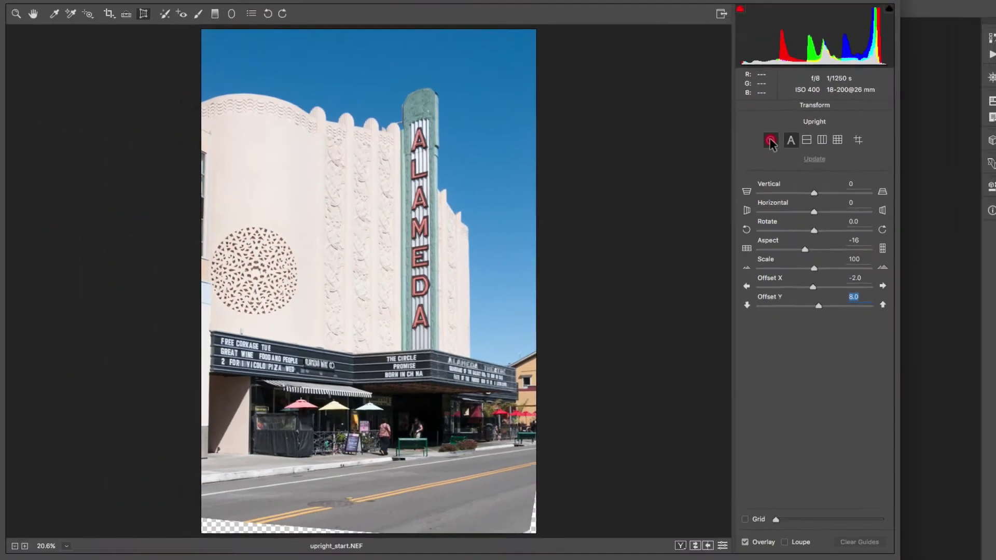
{"action": "left_click", "coordinate": [821, 89]}
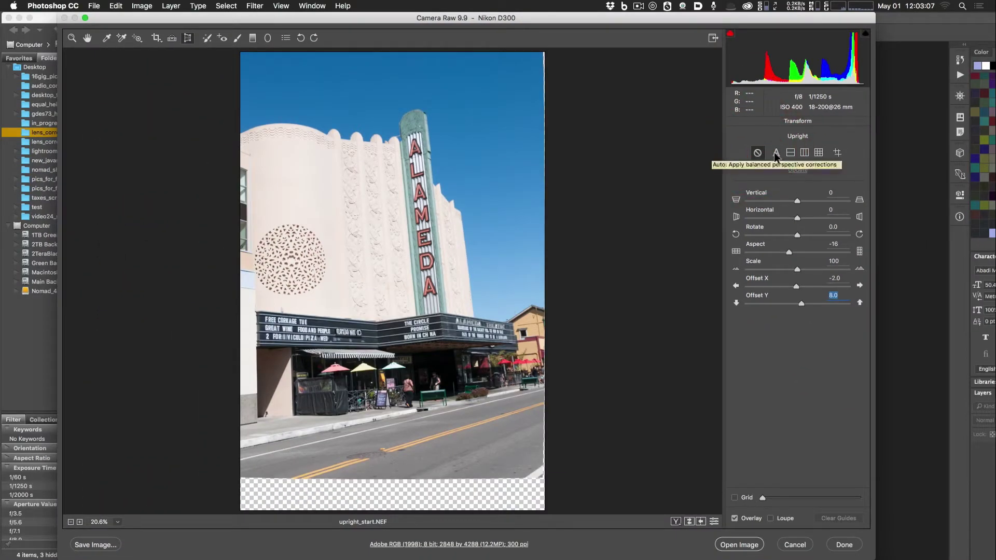
{"action": "left_click", "coordinate": [775, 152]}
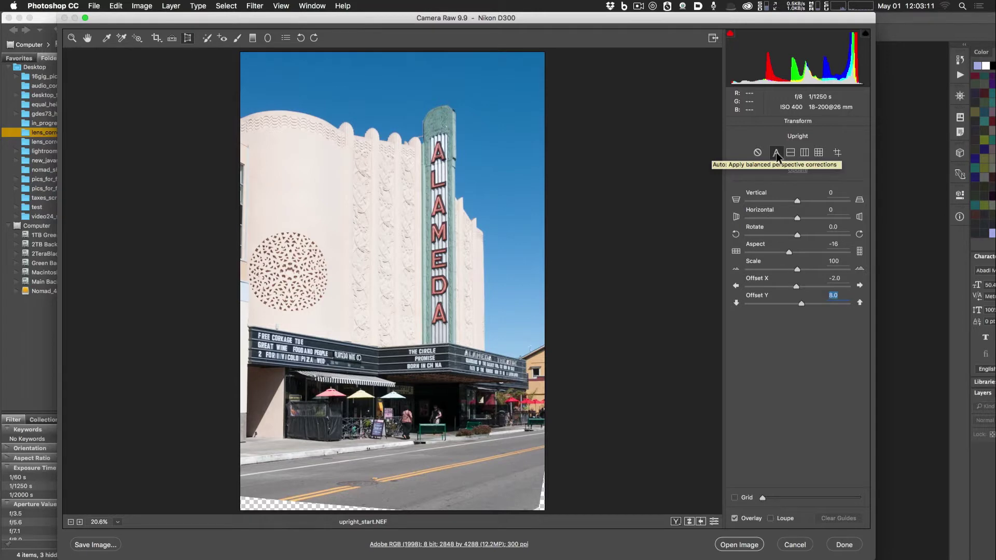
Reset all of the theater photo's settings, and finish the edit with Auto Upright applied
{"action": "left_click", "coordinate": [792, 545], "text": "alt"}
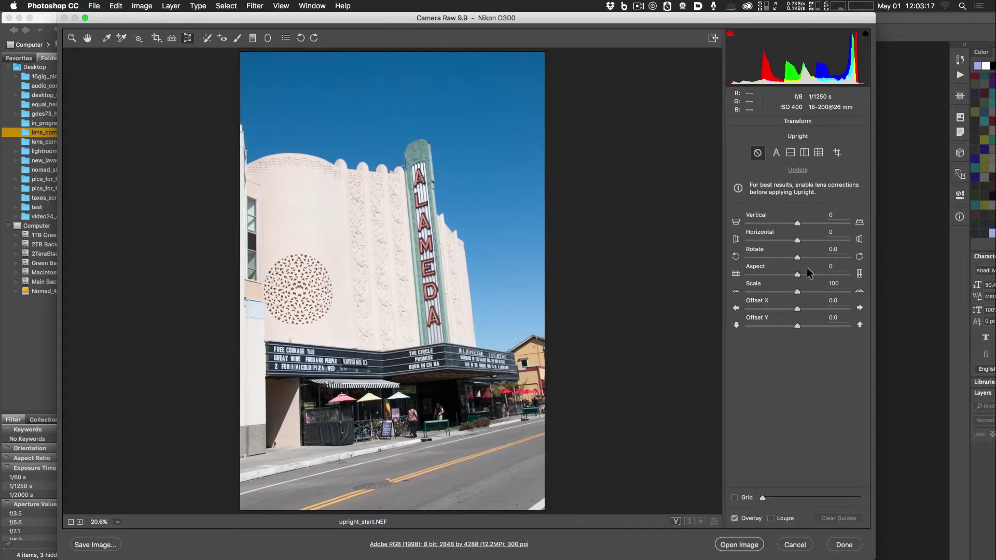
{"action": "left_click", "coordinate": [776, 154]}
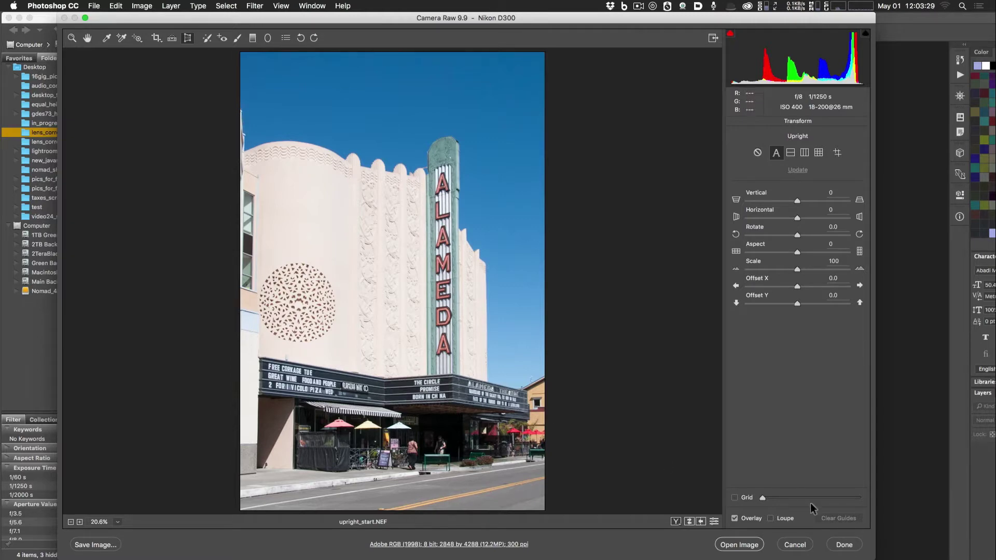
{"action": "left_click", "coordinate": [844, 544]}
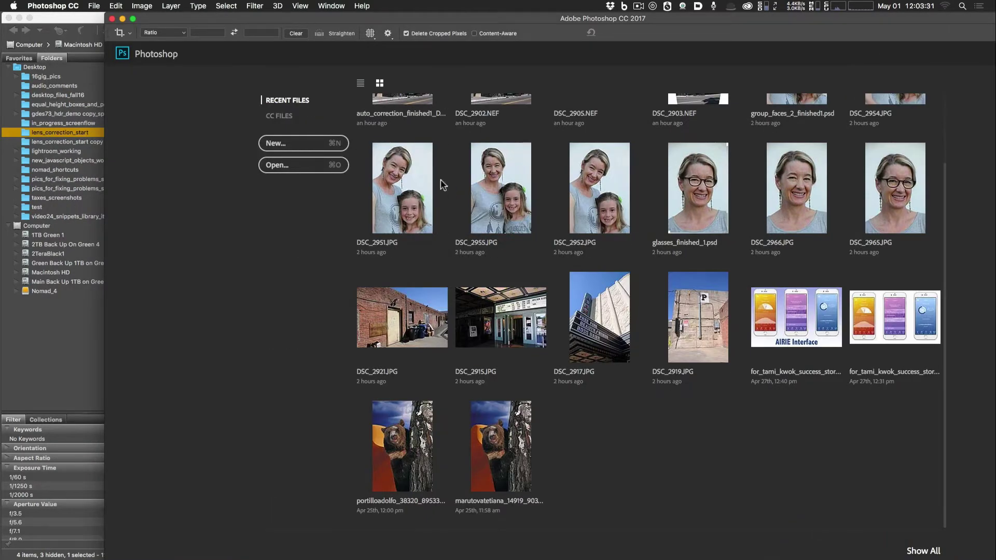
Switch to Adobe Bridge and open manual_correction_start.NEF in Camera Raw
{"action": "left_click", "coordinate": [65, 28]}
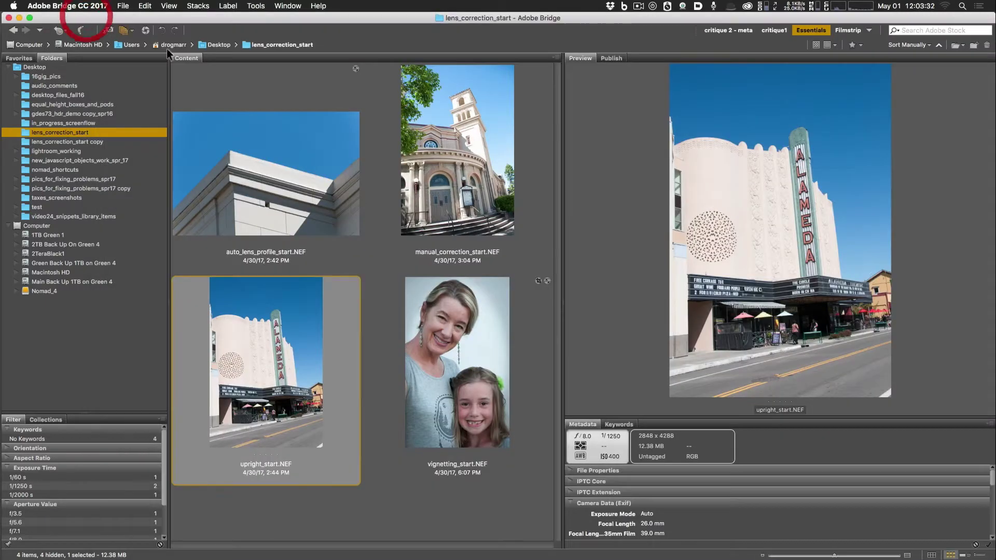
{"action": "double_click", "coordinate": [455, 191]}
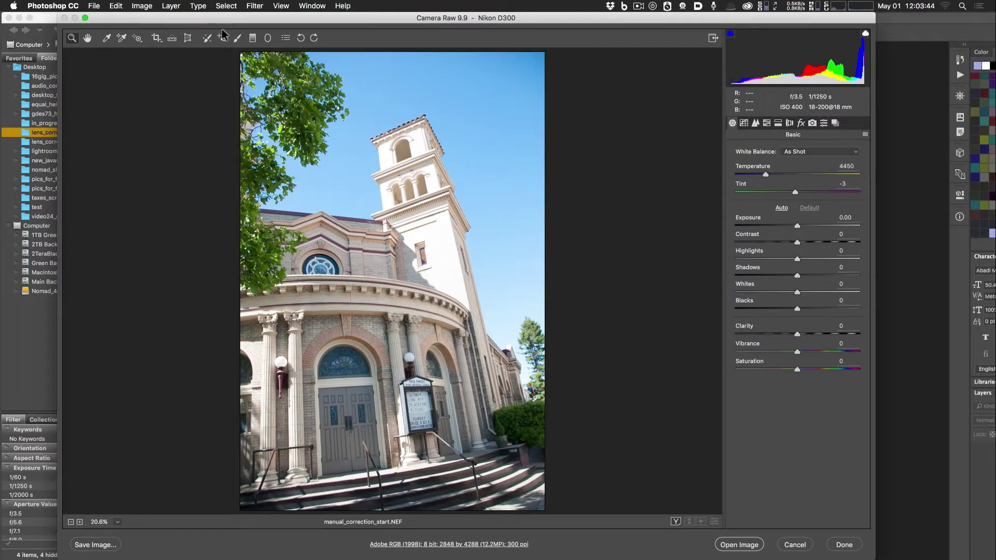
Enable lens profile corrections on the church photo after comparing them on and off, and turn on chromatic aberration removal
{"action": "left_click", "coordinate": [789, 124]}
{"action": "left_click", "coordinate": [755, 175]}
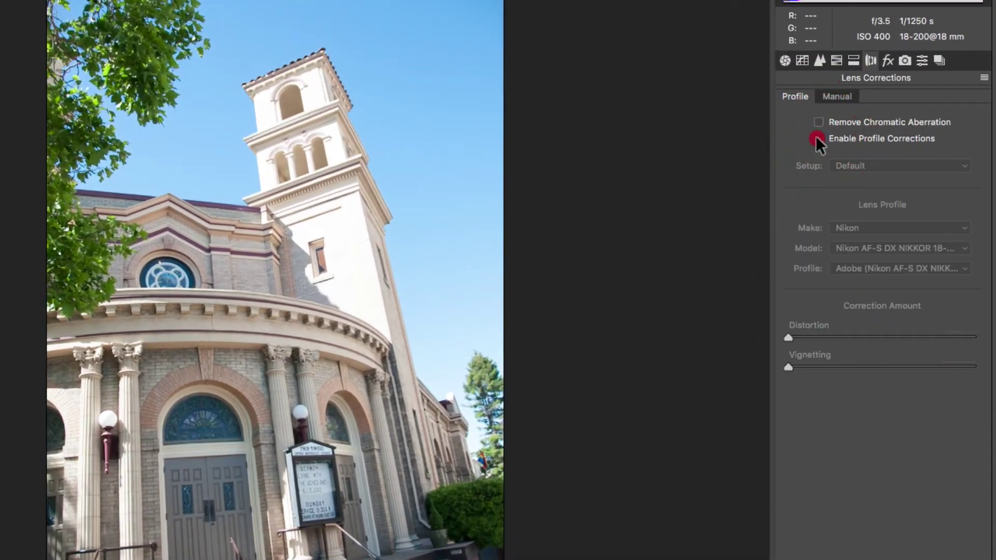
{"action": "left_click", "coordinate": [817, 138]}
{"action": "left_click", "coordinate": [818, 138]}
{"action": "left_click", "coordinate": [818, 138]}
{"action": "left_click", "coordinate": [818, 138]}
{"action": "left_click", "coordinate": [817, 138]}
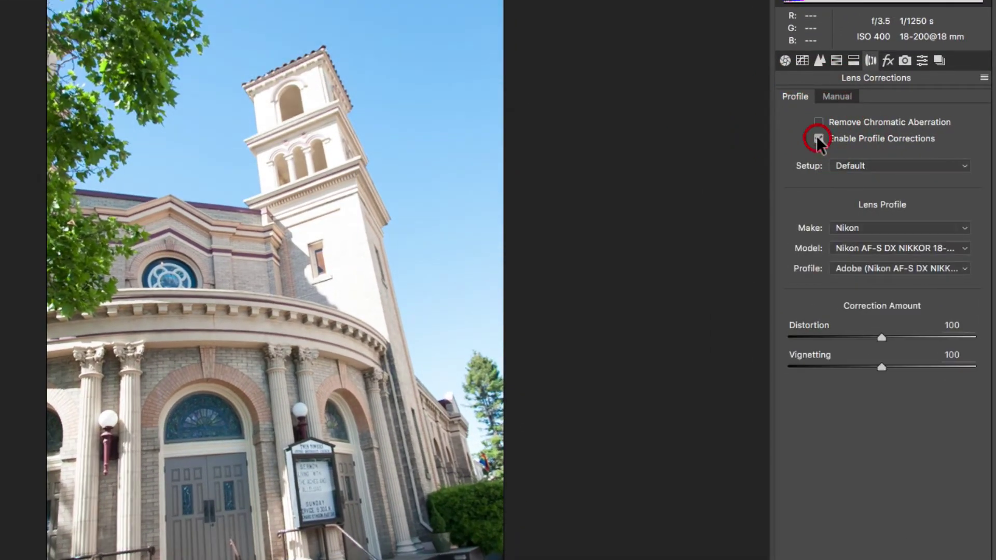
{"action": "left_click", "coordinate": [819, 122]}
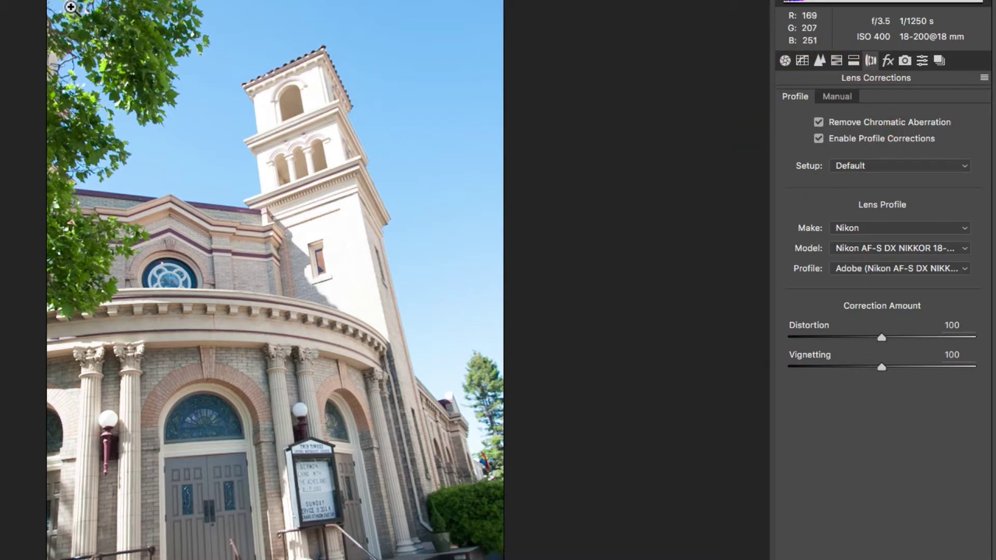
With the Transform tool, set the church photo's Vertical to -18 and Rotate to +7.9
{"action": "key", "text": "shift+t"}
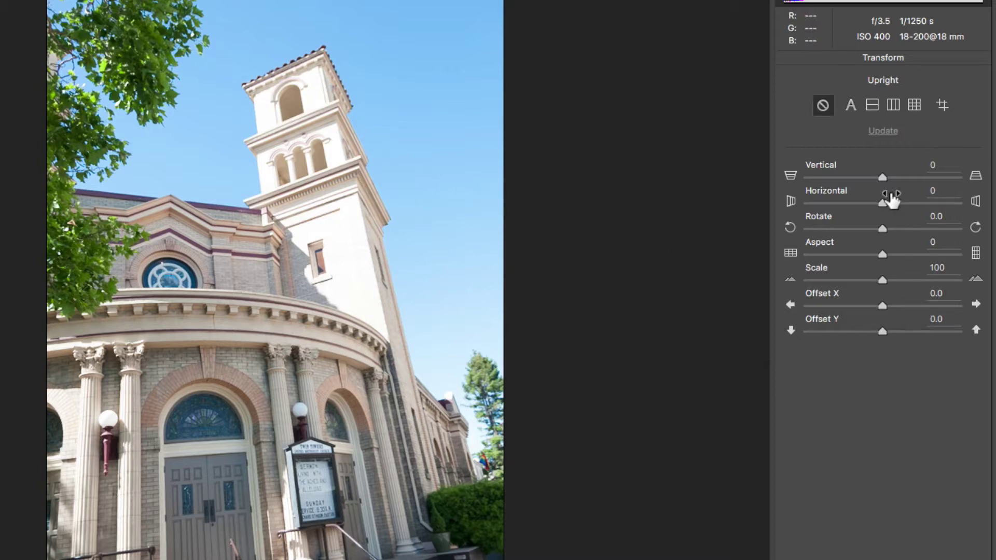
{"action": "left_click_drag", "start_coordinate": [882, 178], "coordinate": [868, 178]}
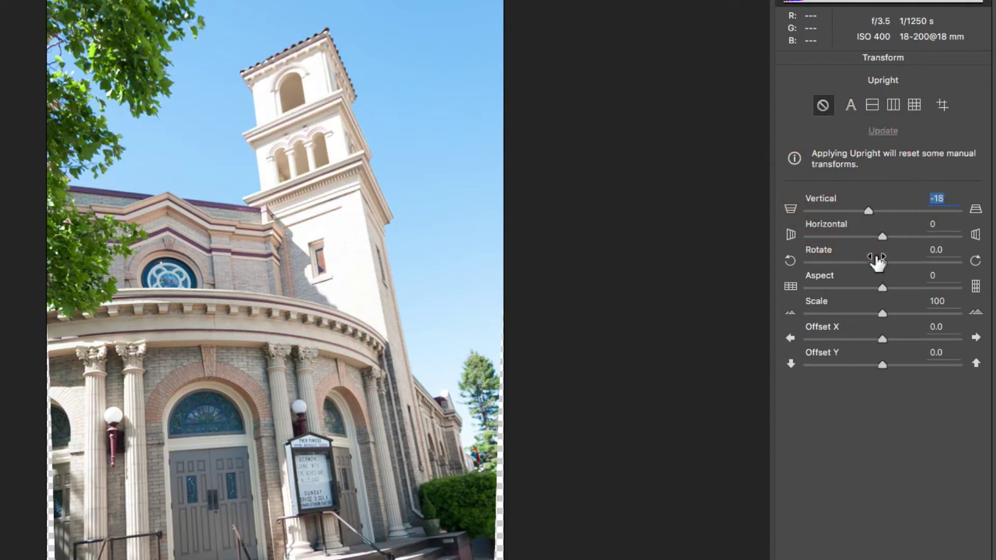
{"action": "left_click_drag", "start_coordinate": [879, 260], "coordinate": [941, 262]}
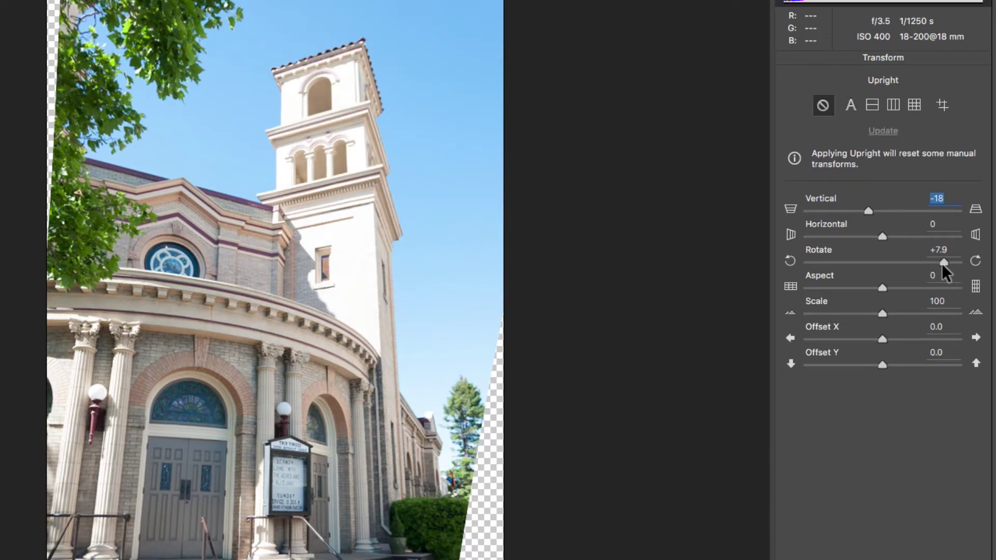
{"action": "left_click", "coordinate": [941, 263]}
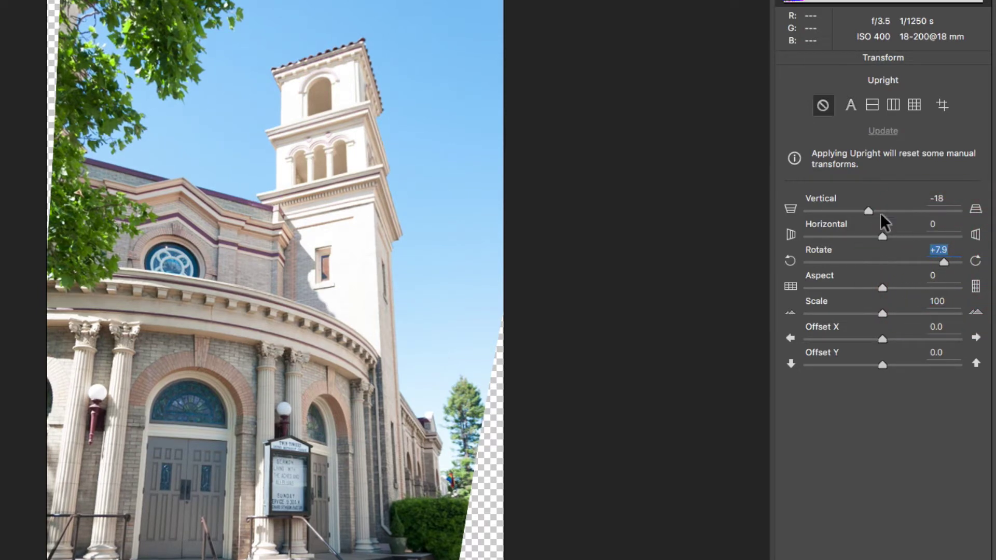
Refine the church photo's manual perspective correction with Vertical at -25, Horizontal at 0 and Rotate at +8.0
{"action": "mouse_move", "coordinate": [868, 210]}
{"action": "left_mouse_down"}
{"action": "mouse_move", "coordinate": [878, 210]}
{"action": "mouse_move", "coordinate": [853, 210]}
{"action": "mouse_move", "coordinate": [863, 212]}
{"action": "left_mouse_up"}
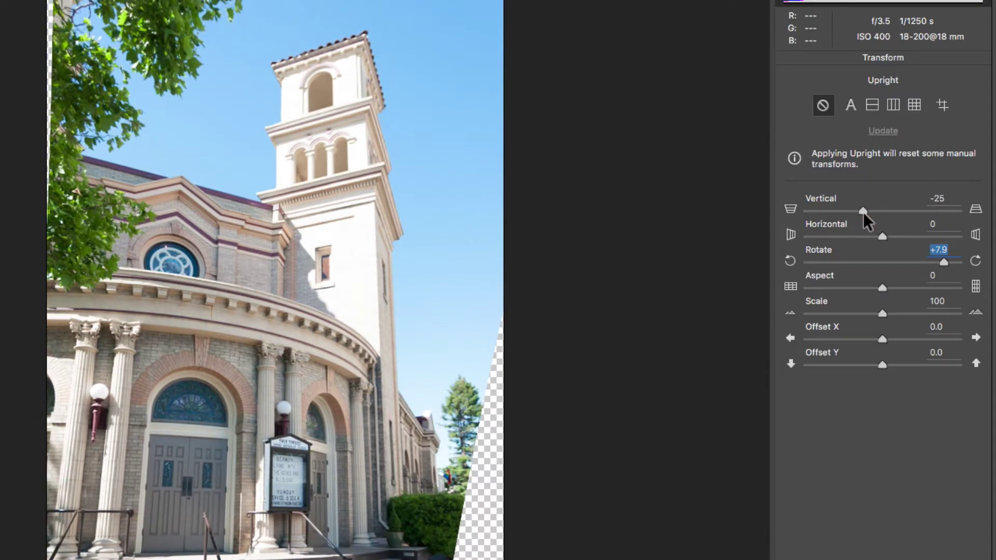
{"action": "mouse_move", "coordinate": [882, 236]}
{"action": "left_mouse_down"}
{"action": "mouse_move", "coordinate": [892, 237]}
{"action": "mouse_move", "coordinate": [882, 236]}
{"action": "left_mouse_up"}
{"action": "double_click", "coordinate": [883, 237]}
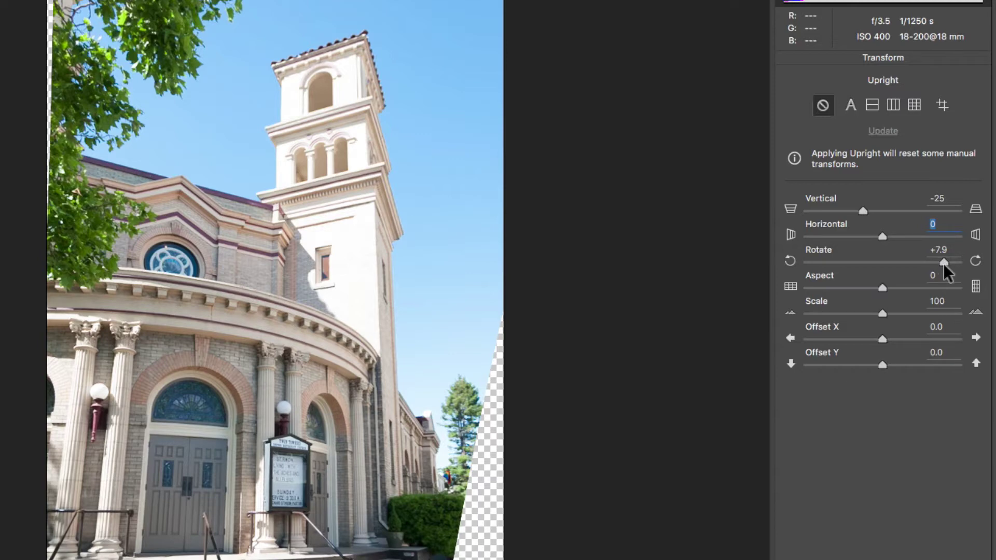
{"action": "left_click_drag", "start_coordinate": [944, 262], "coordinate": [944, 263]}
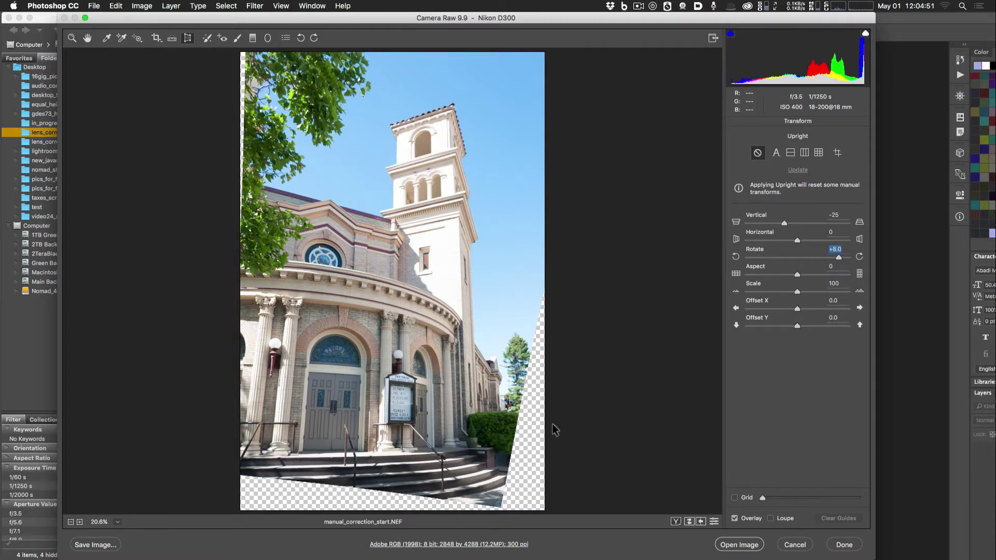
Crop the church photo to about 2445 by 3950 pixels, excluding the transparent edges, apply the crop and reopen it for review
{"action": "left_click", "coordinate": [154, 38]}
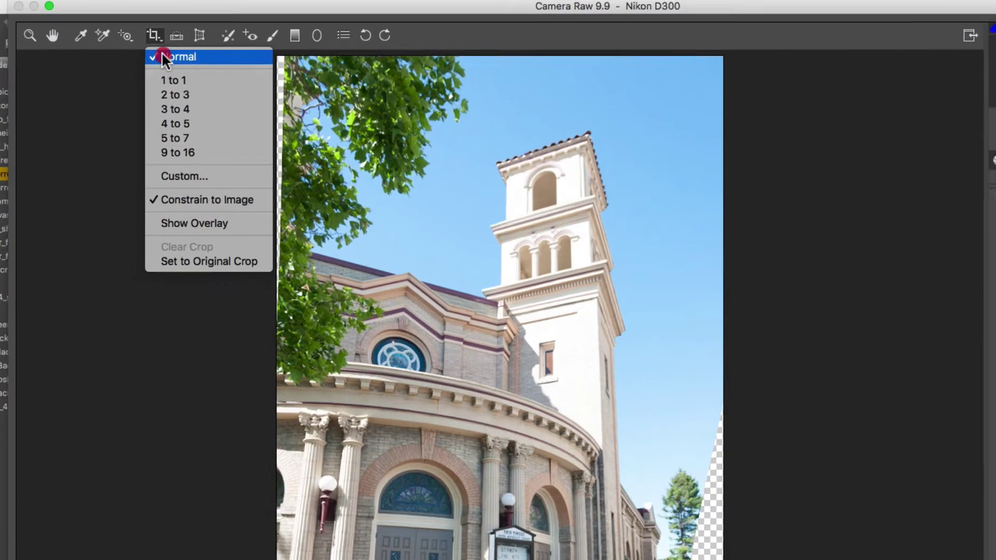
{"action": "left_click", "coordinate": [186, 138]}
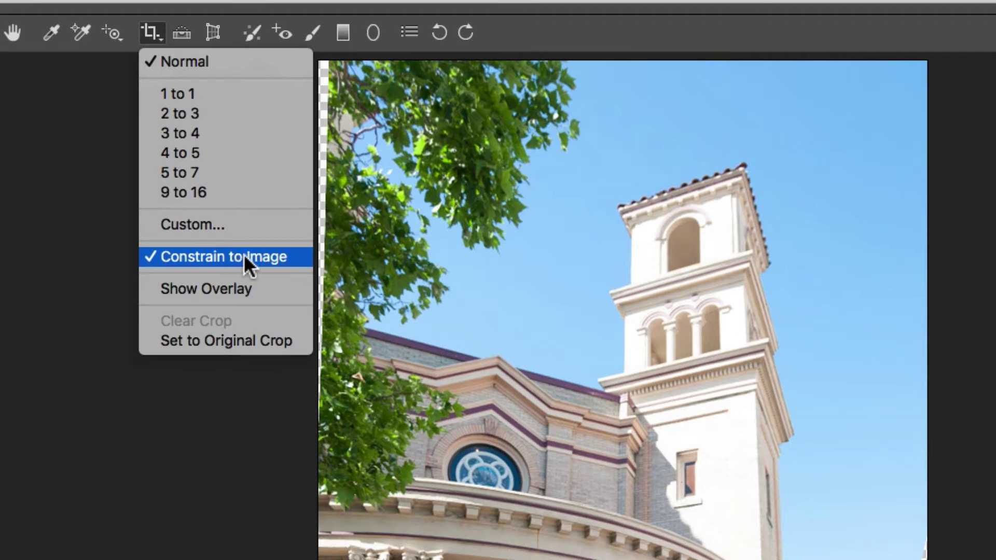
{"action": "left_click", "coordinate": [148, 32]}
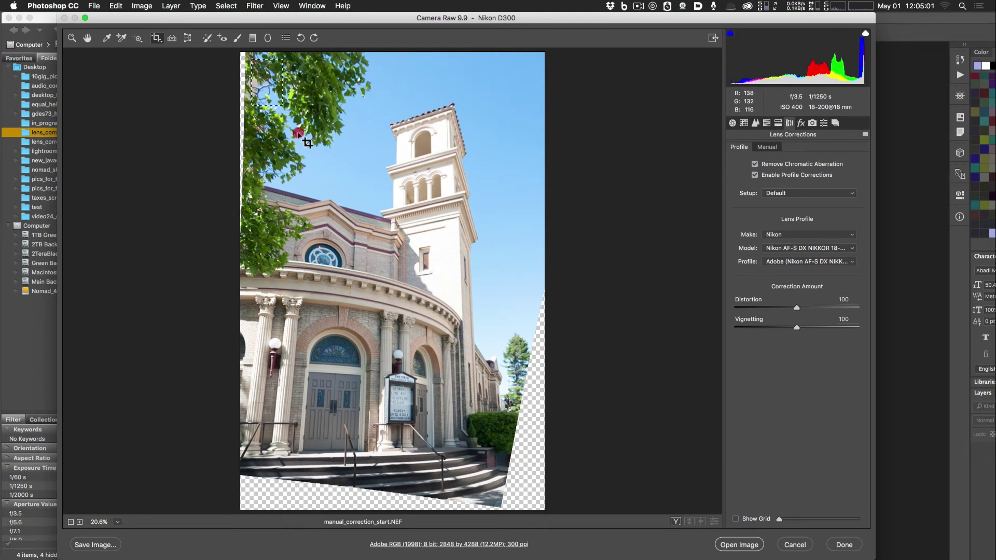
{"action": "left_click_drag", "start_coordinate": [341, 74], "coordinate": [920, 559]}
{"action": "left_click_drag", "start_coordinate": [541, 520], "coordinate": [548, 518]}
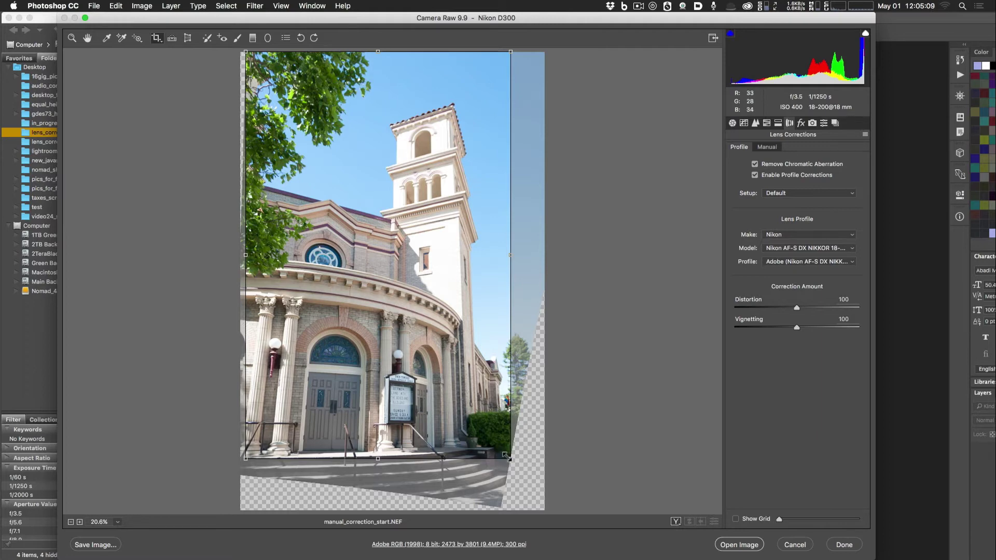
{"action": "left_click_drag", "start_coordinate": [508, 456], "coordinate": [556, 481]}
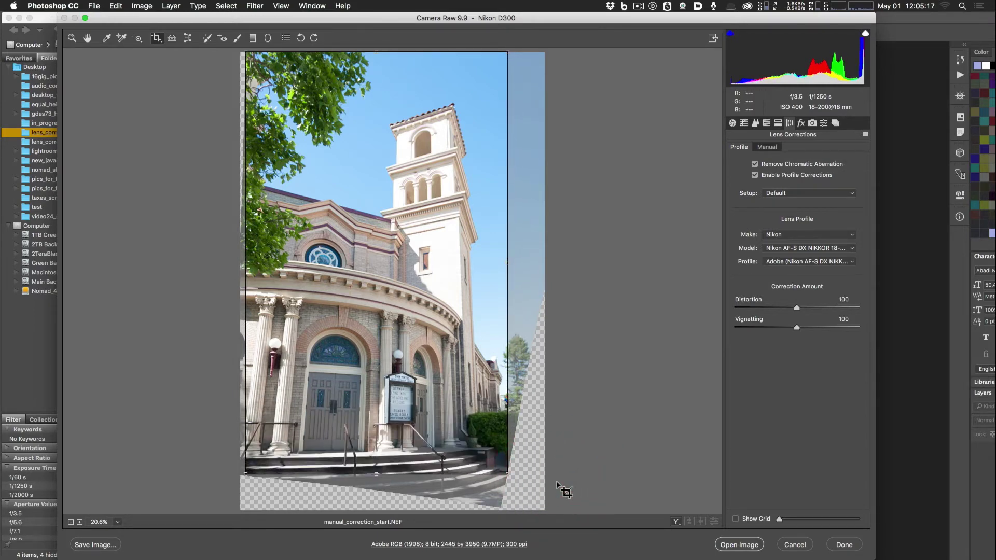
{"action": "key", "text": "Return"}
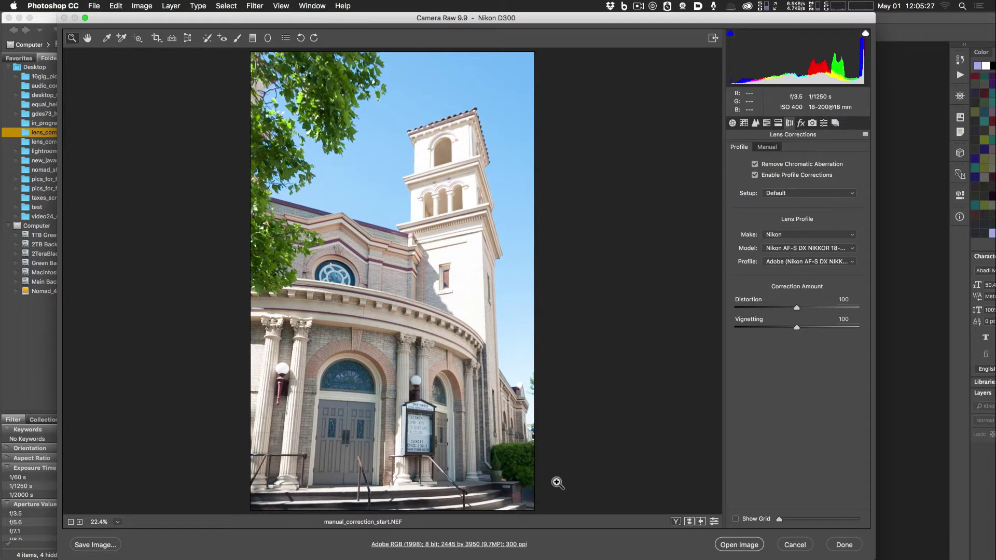
{"action": "left_click", "coordinate": [160, 36]}
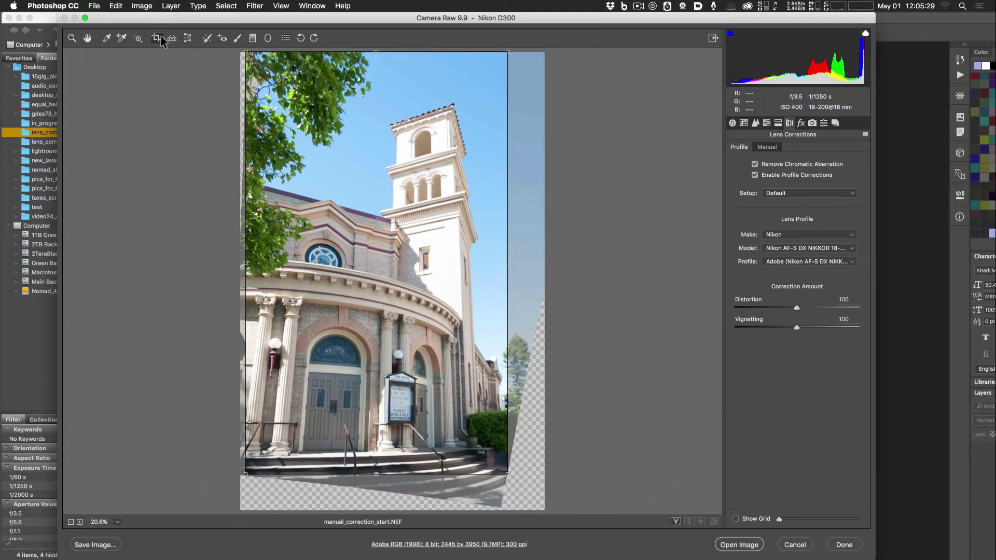
{"action": "left_click", "coordinate": [160, 36]}
{"action": "key", "text": "Escape"}
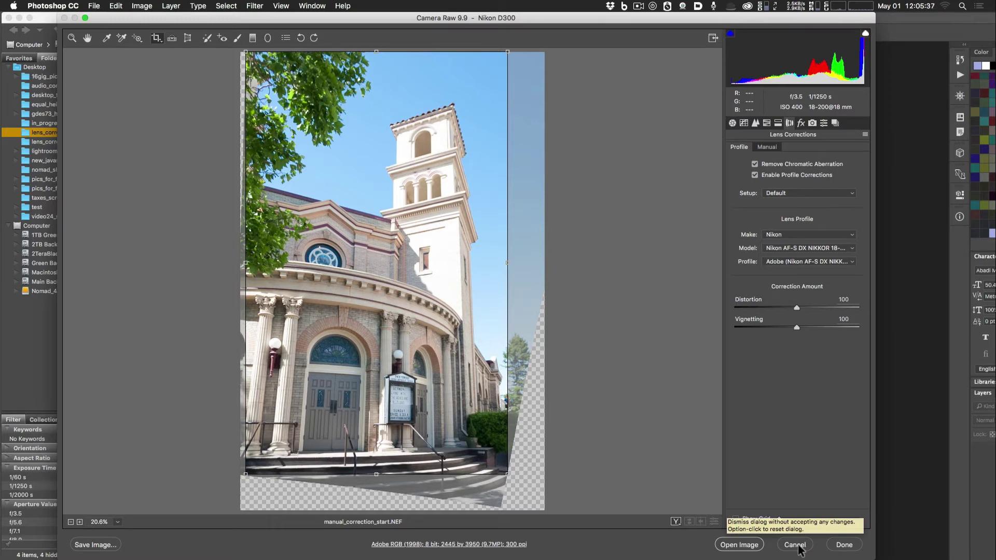
Reset all of the church photo's settings, and enable lens profile corrections and chromatic aberration removal again
{"action": "left_click", "coordinate": [795, 546], "text": "alt"}
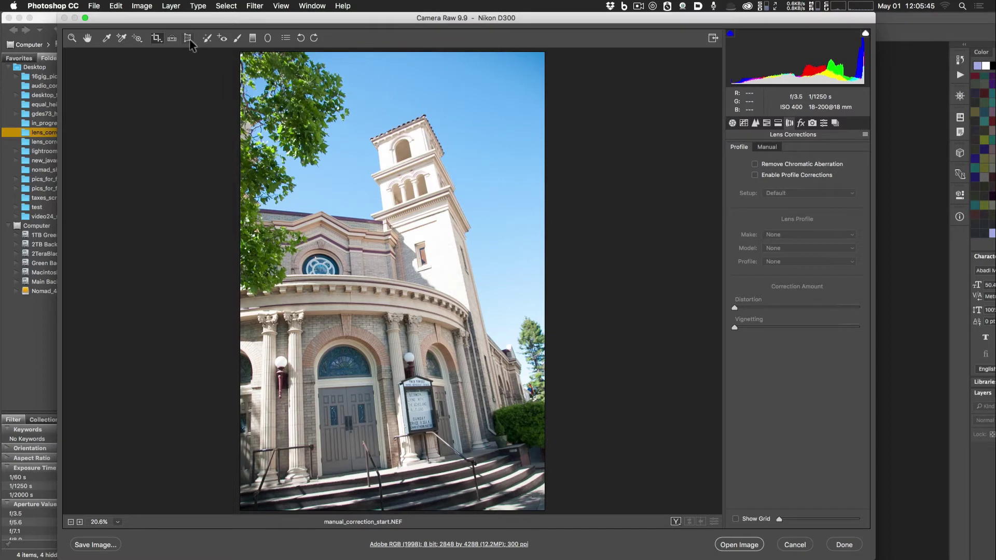
{"action": "left_click", "coordinate": [754, 175]}
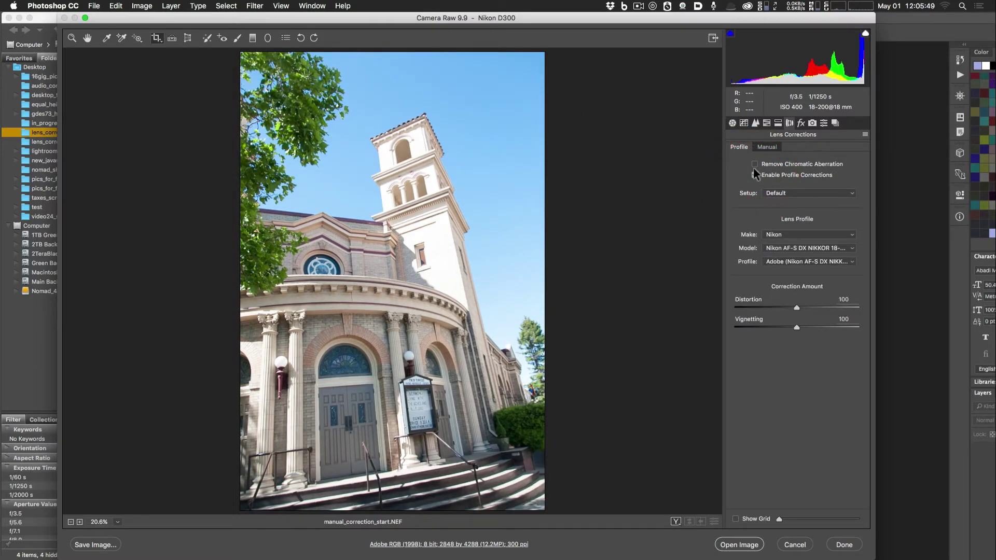
{"action": "left_click", "coordinate": [754, 164]}
Straighten the church with Guided Upright, drawing vertical guides along the tower's right edge and beside the leftmost column
{"action": "left_click", "coordinate": [188, 37]}
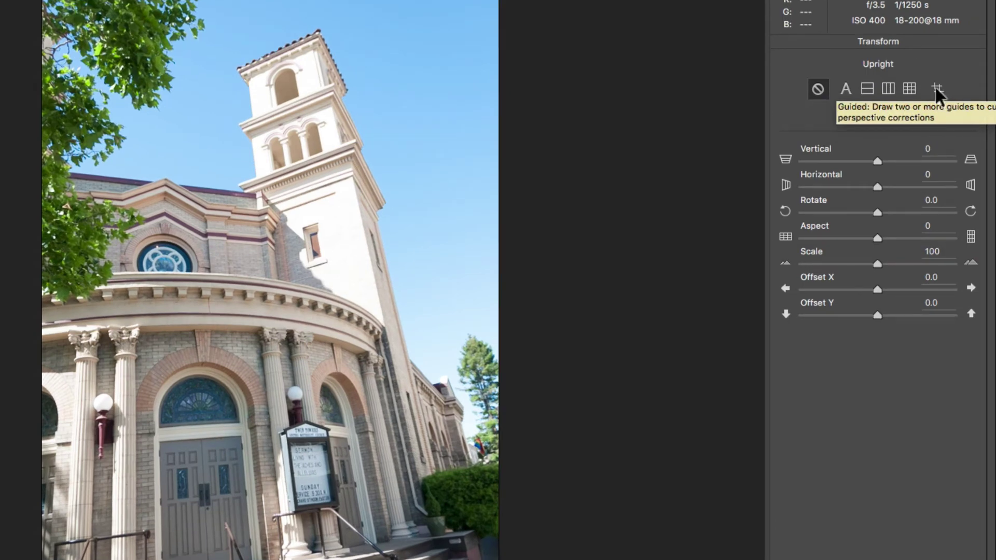
{"action": "left_click", "coordinate": [937, 88]}
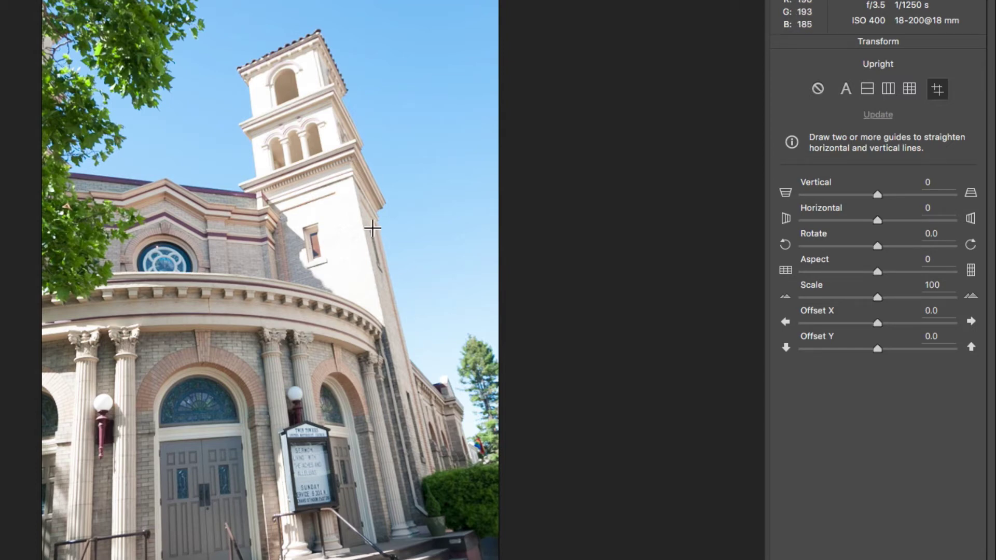
{"action": "left_click_drag", "start_coordinate": [376, 220], "coordinate": [440, 485]}
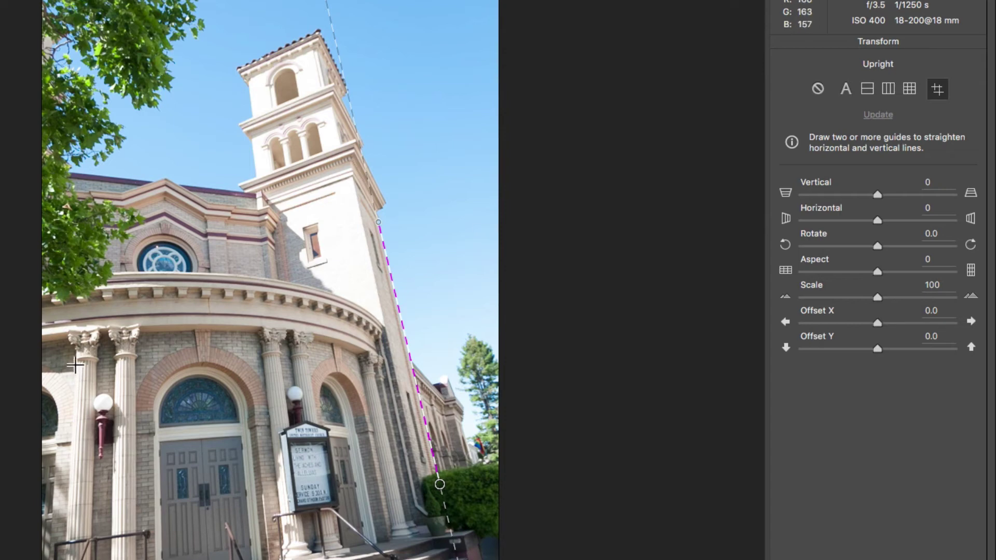
{"action": "left_click_drag", "start_coordinate": [74, 365], "coordinate": [65, 555]}
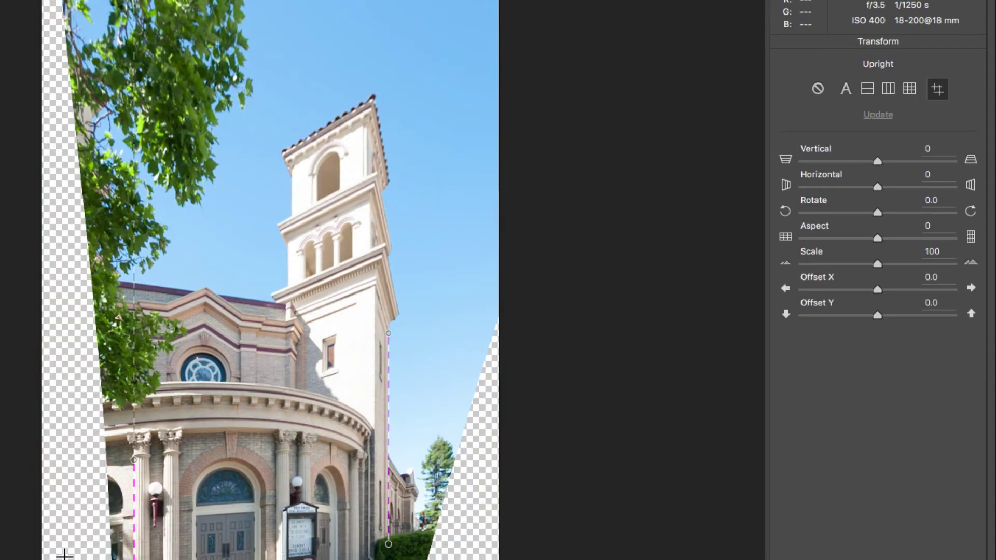